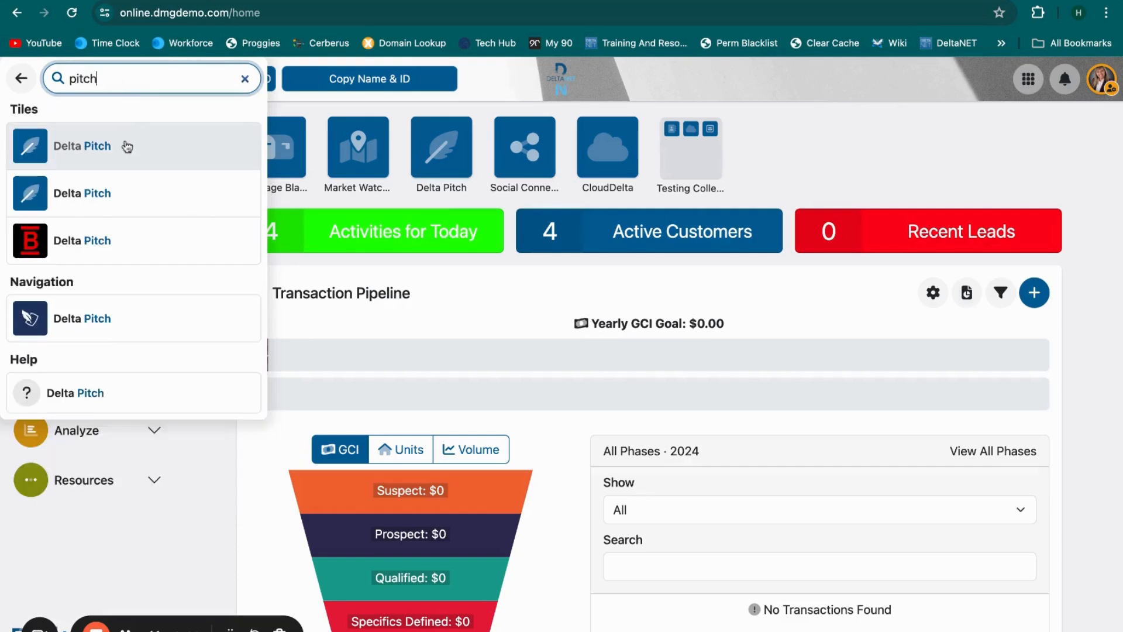
Step: Open Delta Pitch and create a new CMA by entering the property's address, leaving the owner blank
click(91, 337)
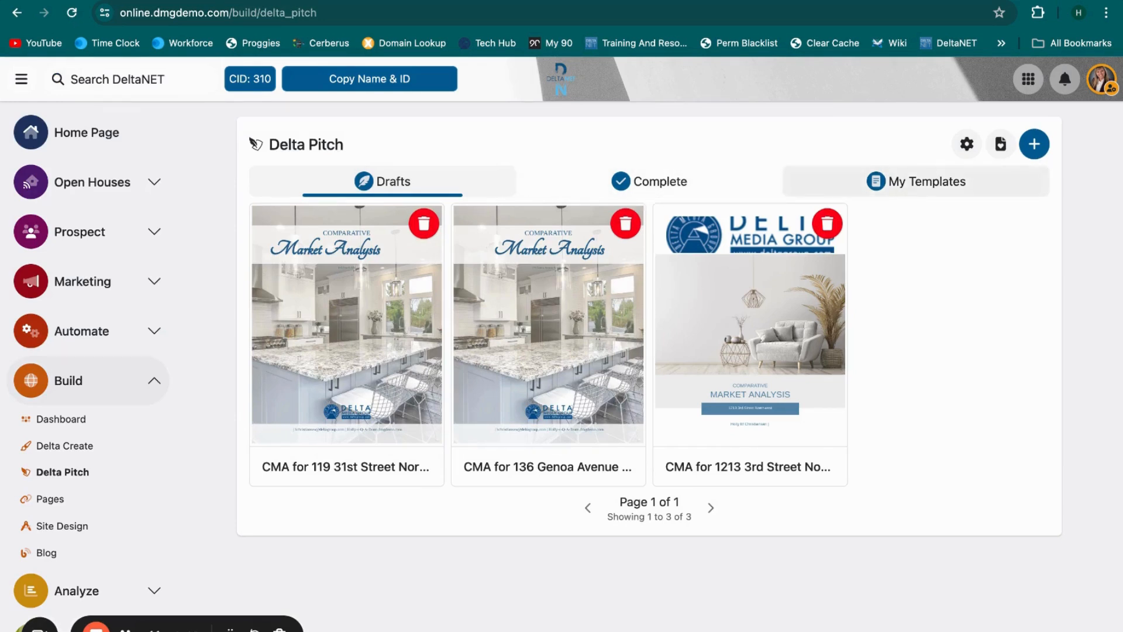
click(1035, 145)
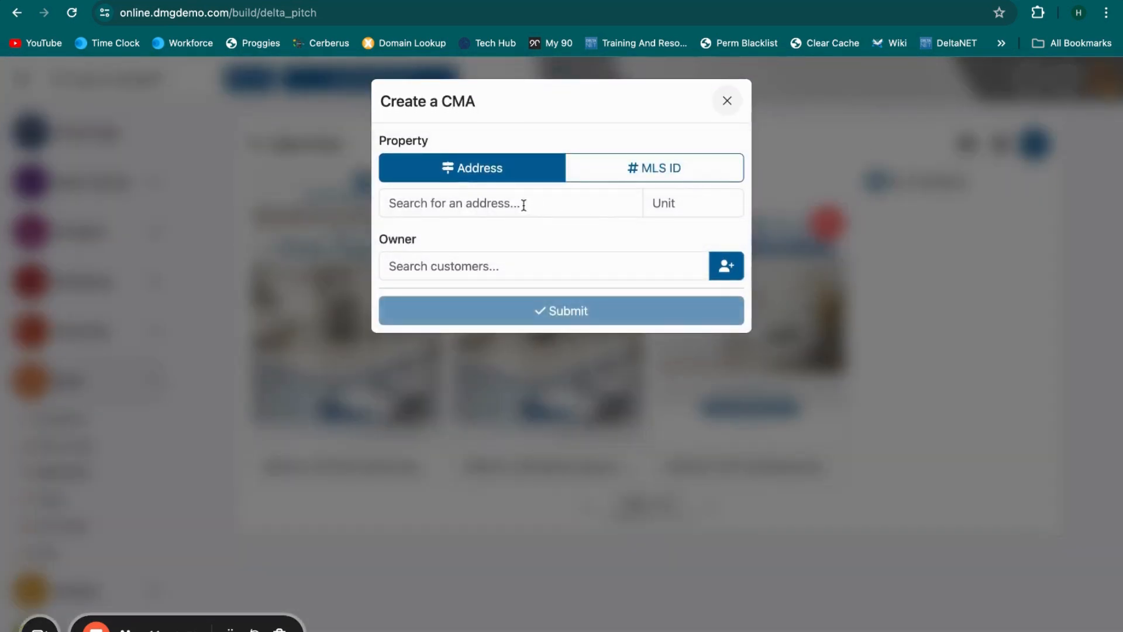
click(524, 205)
text(2358)
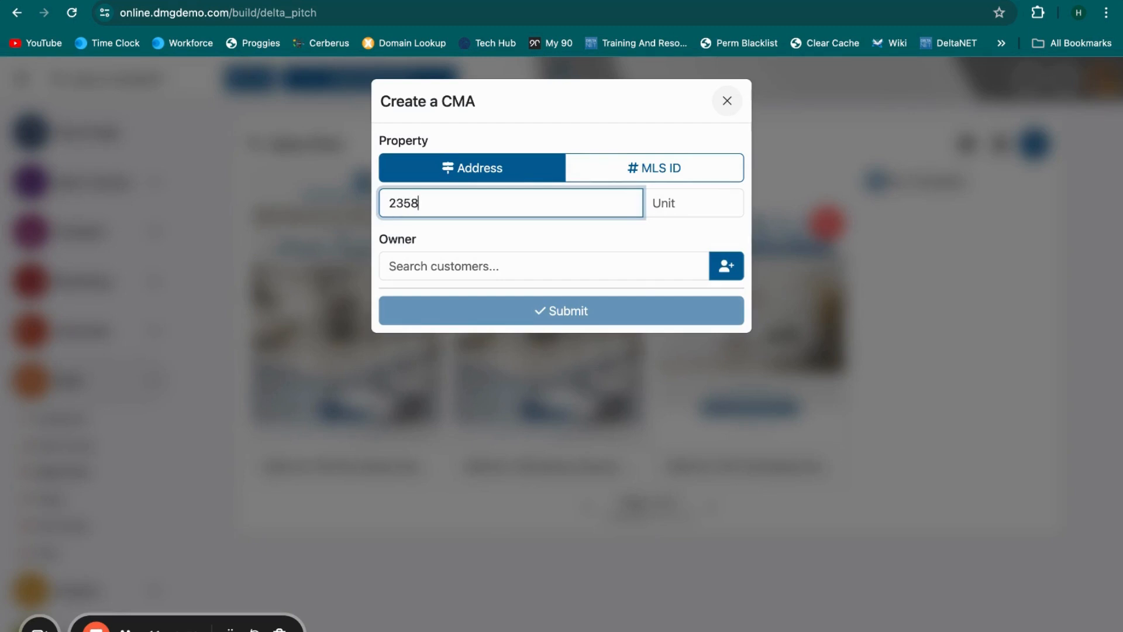
click(501, 234)
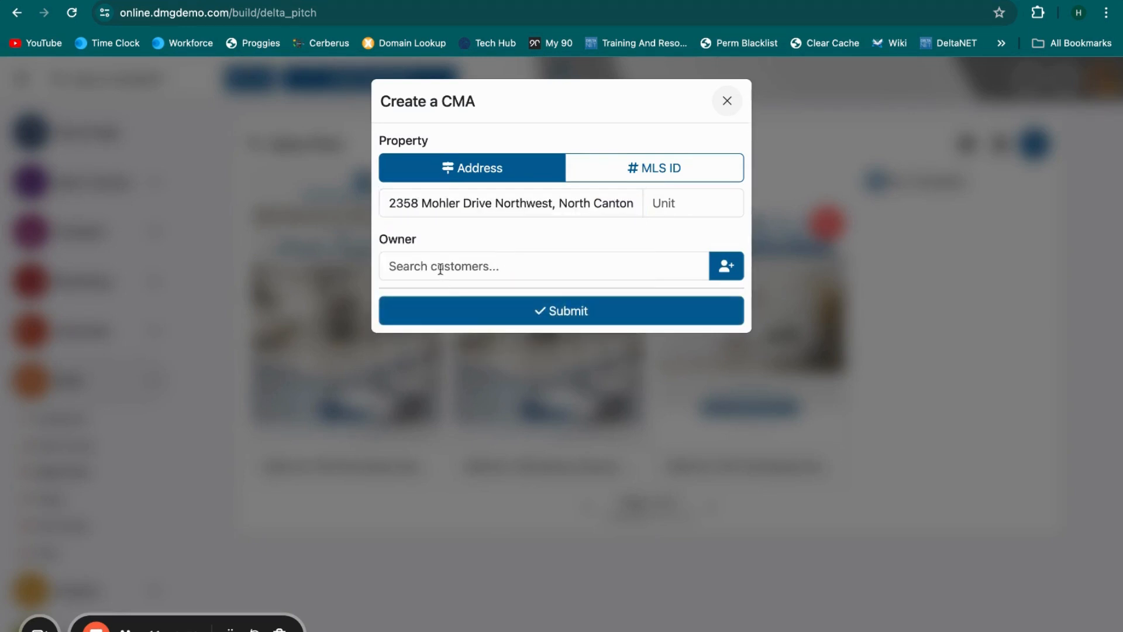
click(480, 319)
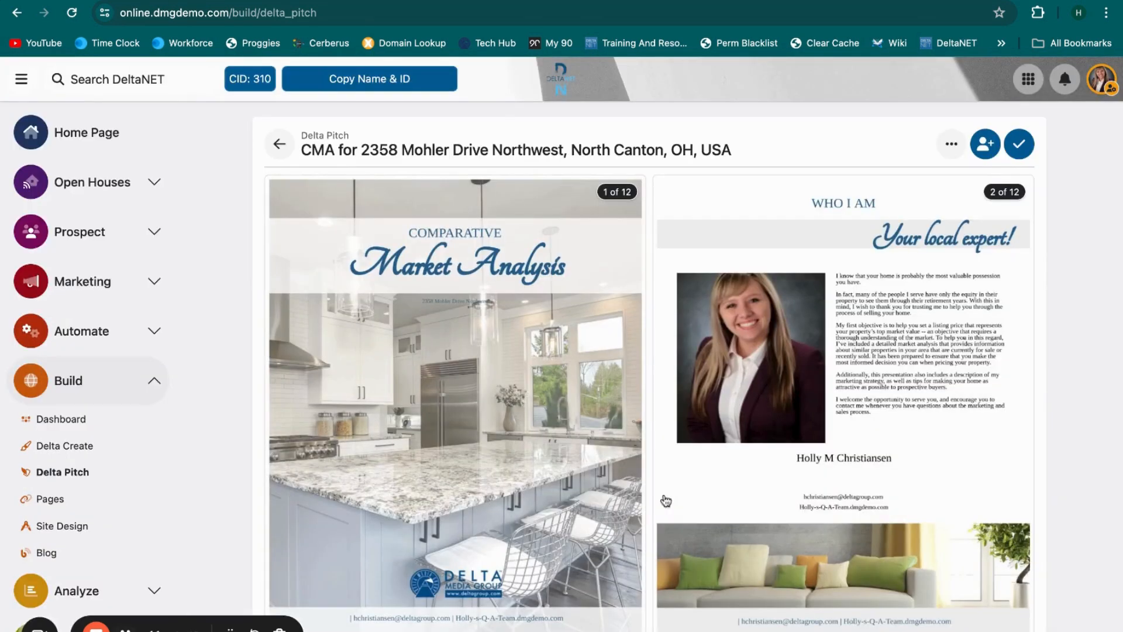
Step: Look through the generated CMA pages, from the cover through the comparables to the market analysis and price recommendation
scroll(758, 461, down, 1)
scroll(759, 462, down, 6)
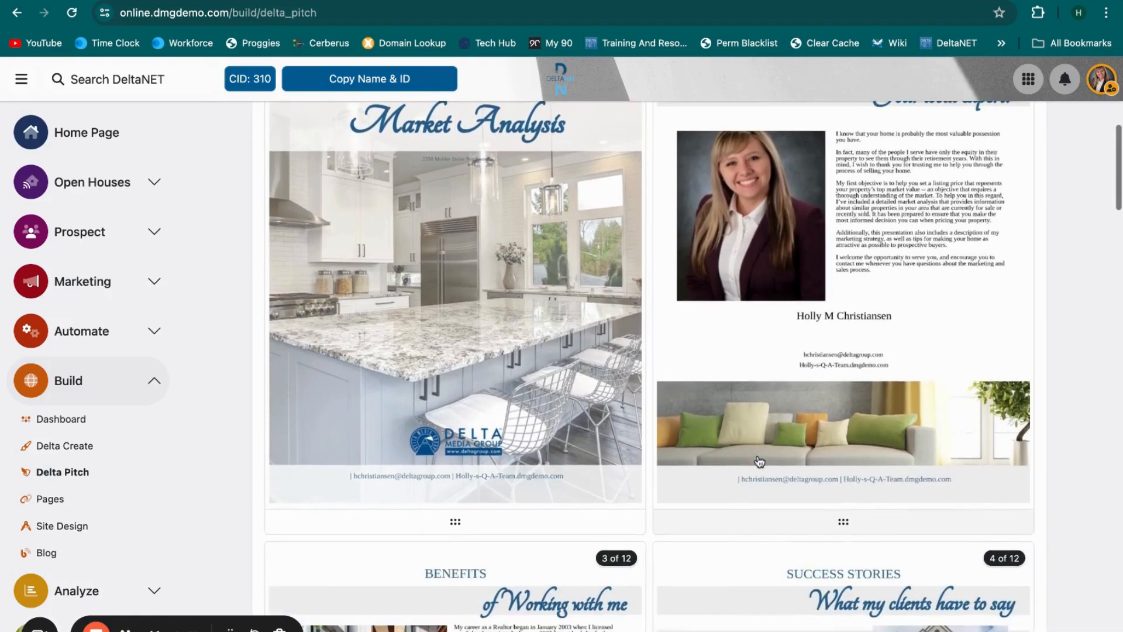
scroll(759, 462, down, 2)
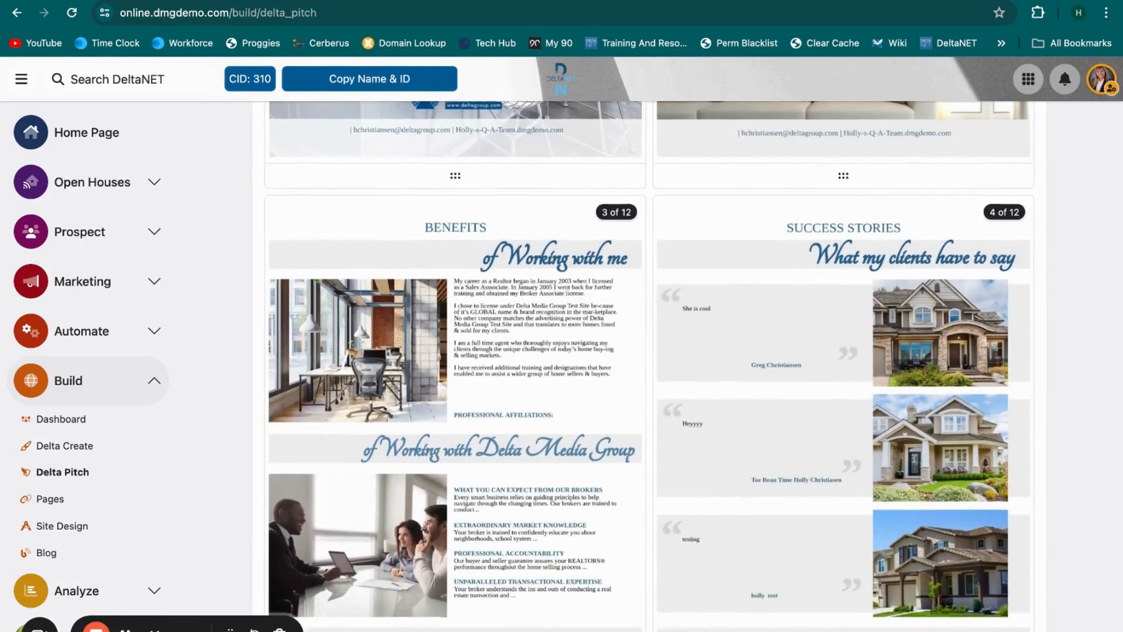
scroll(695, 367, down, 6)
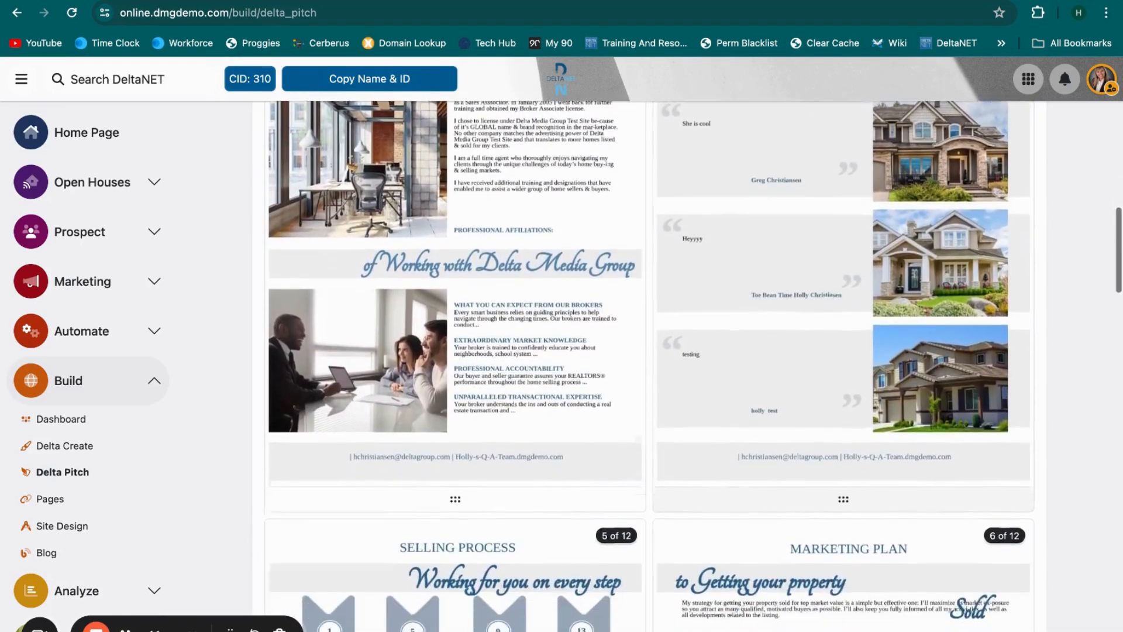
scroll(695, 367, down, 5)
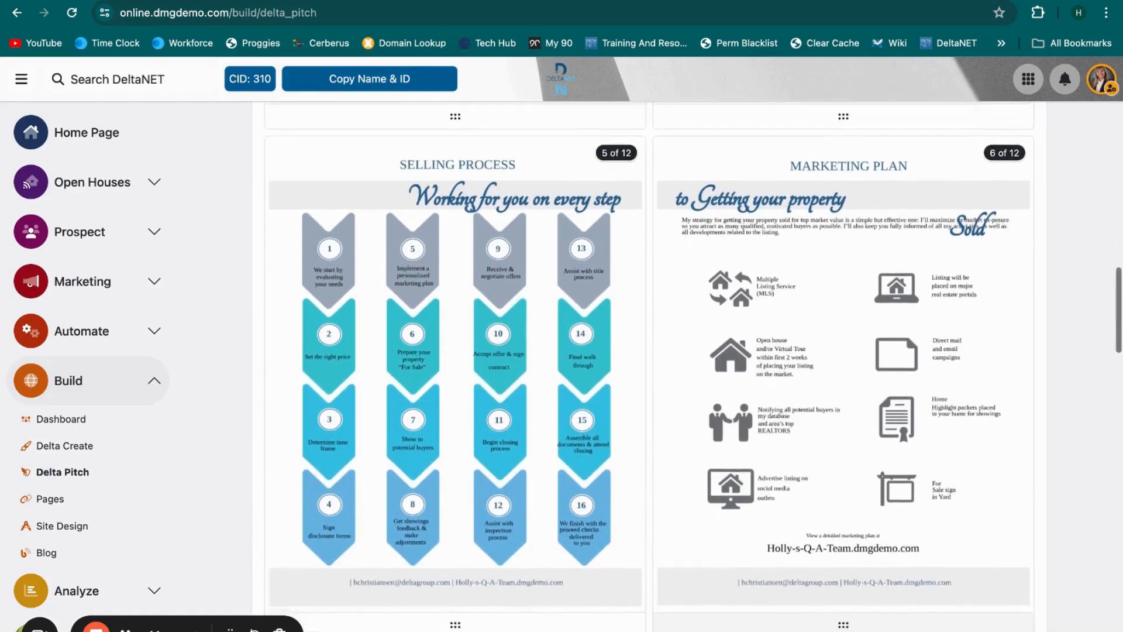
scroll(695, 367, down, 2)
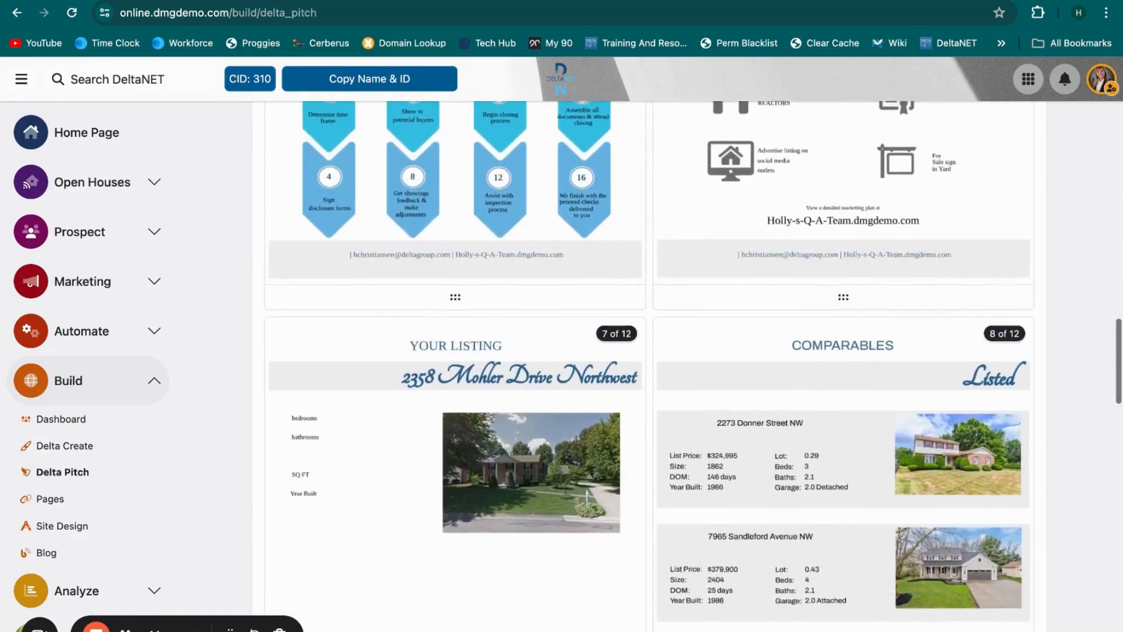
scroll(695, 367, down, 3)
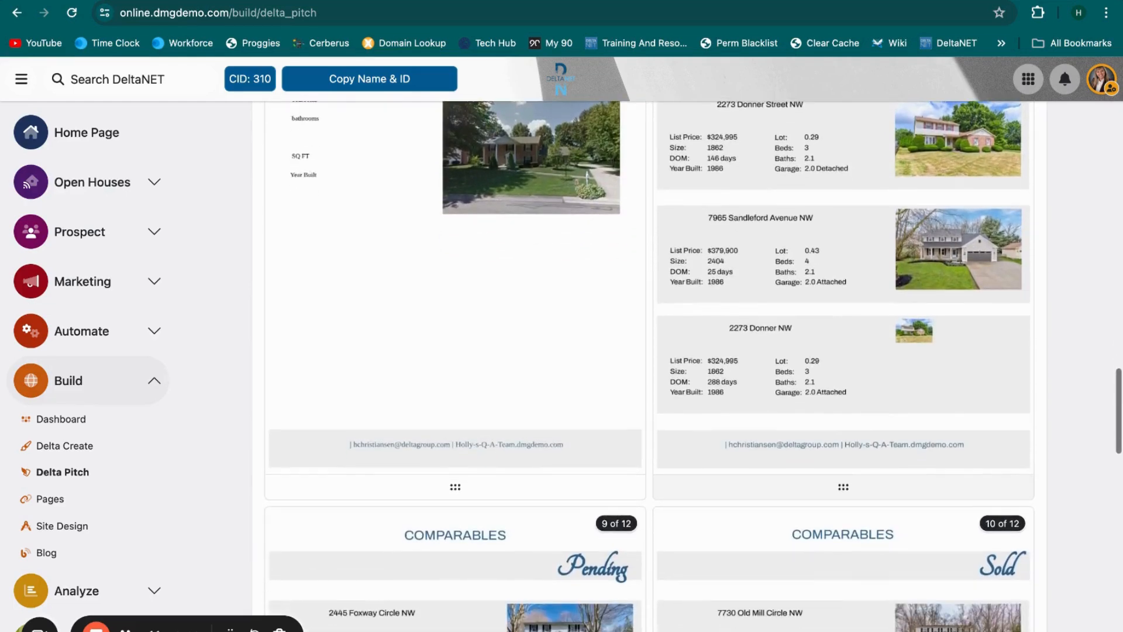
scroll(695, 366, up, 1)
scroll(695, 367, down, 4)
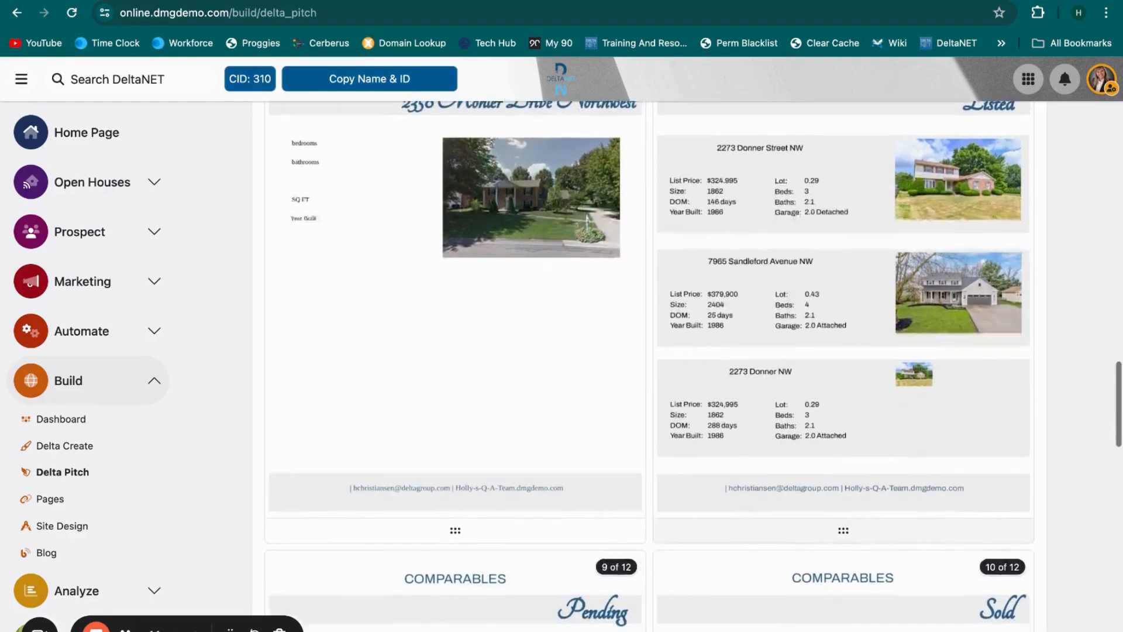
scroll(695, 367, down, 3)
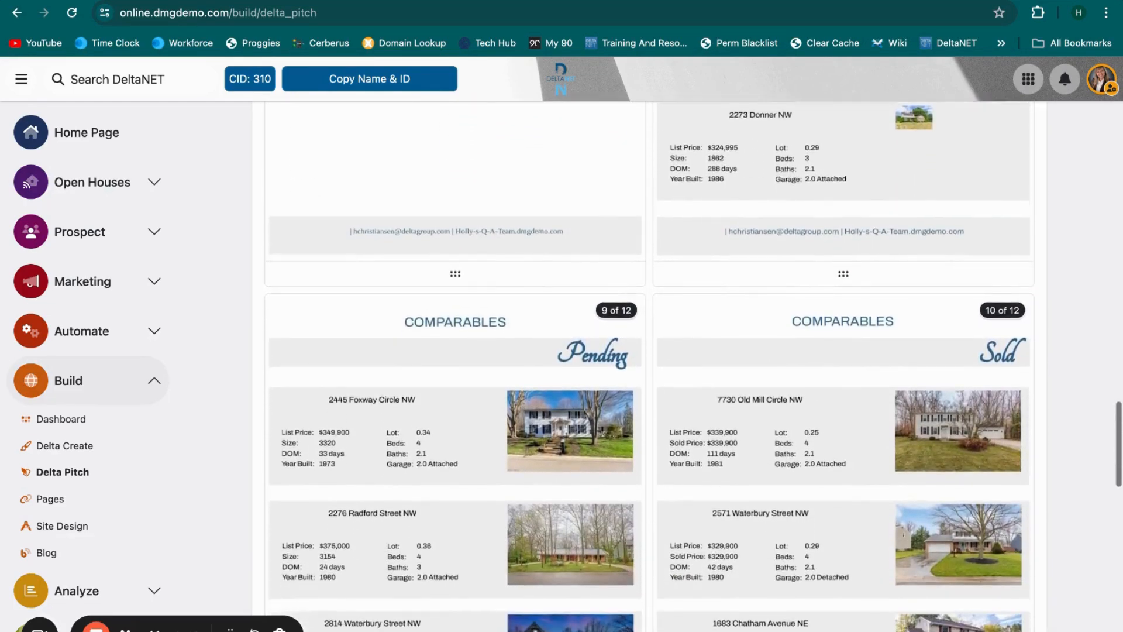
scroll(695, 367, down, 3)
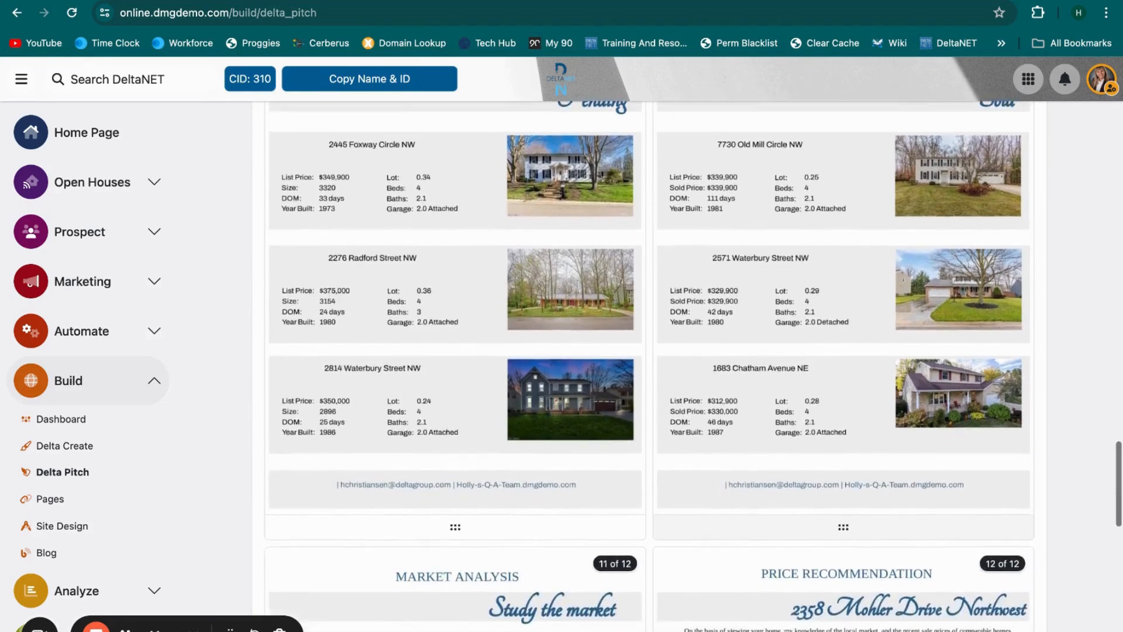
scroll(695, 367, down, 3)
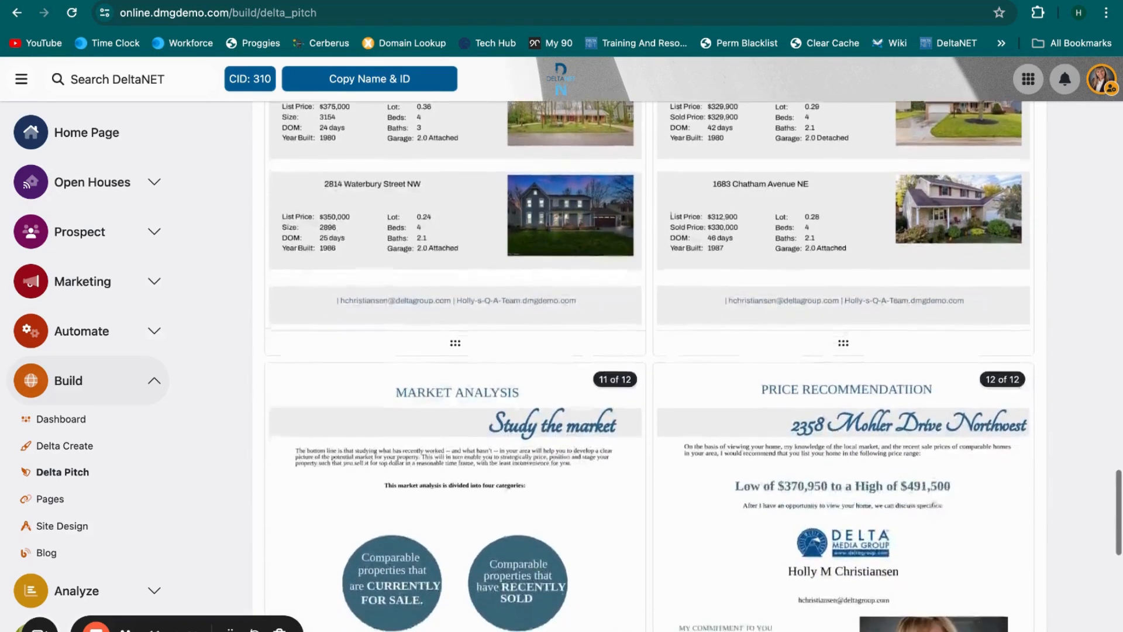
scroll(695, 367, down, 3)
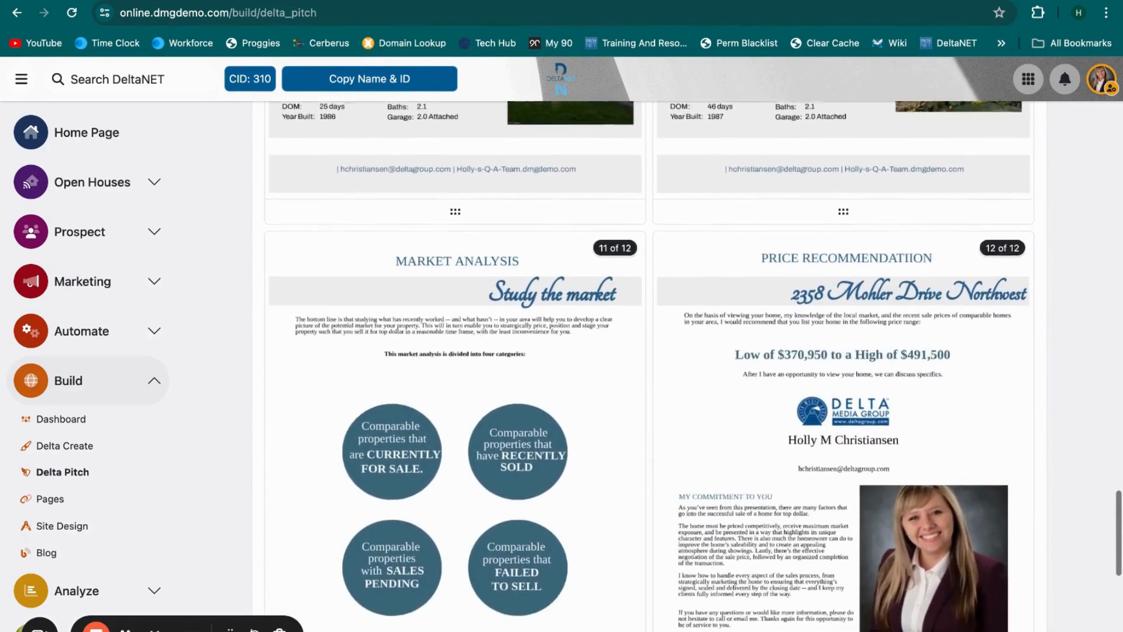
scroll(695, 367, down, 1)
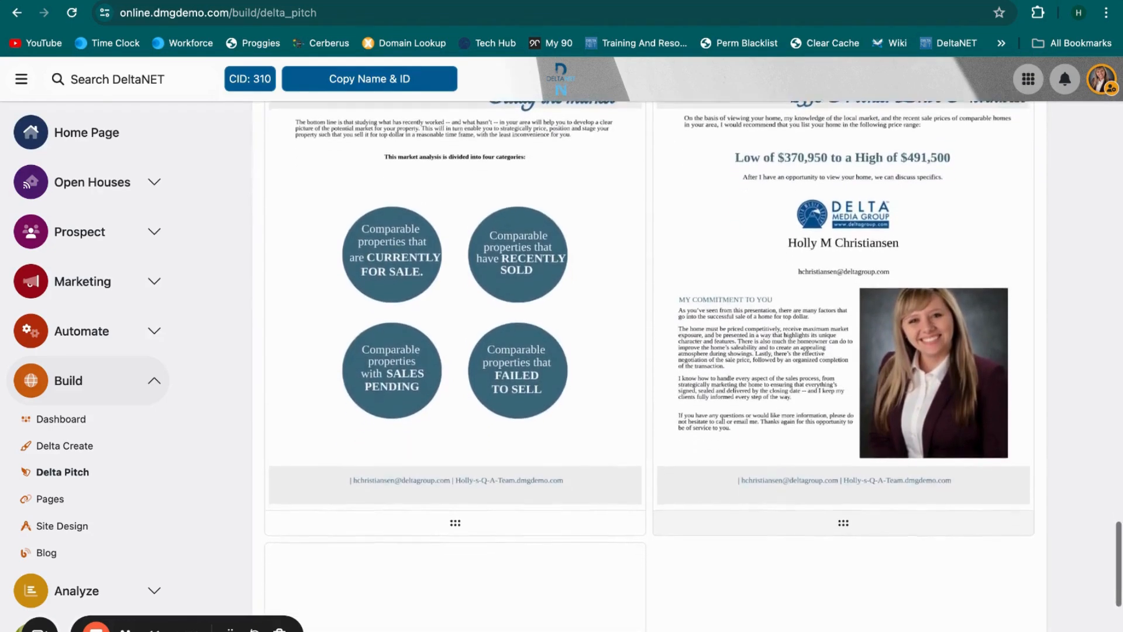
scroll(695, 367, up, 7)
scroll(755, 351, down, 5)
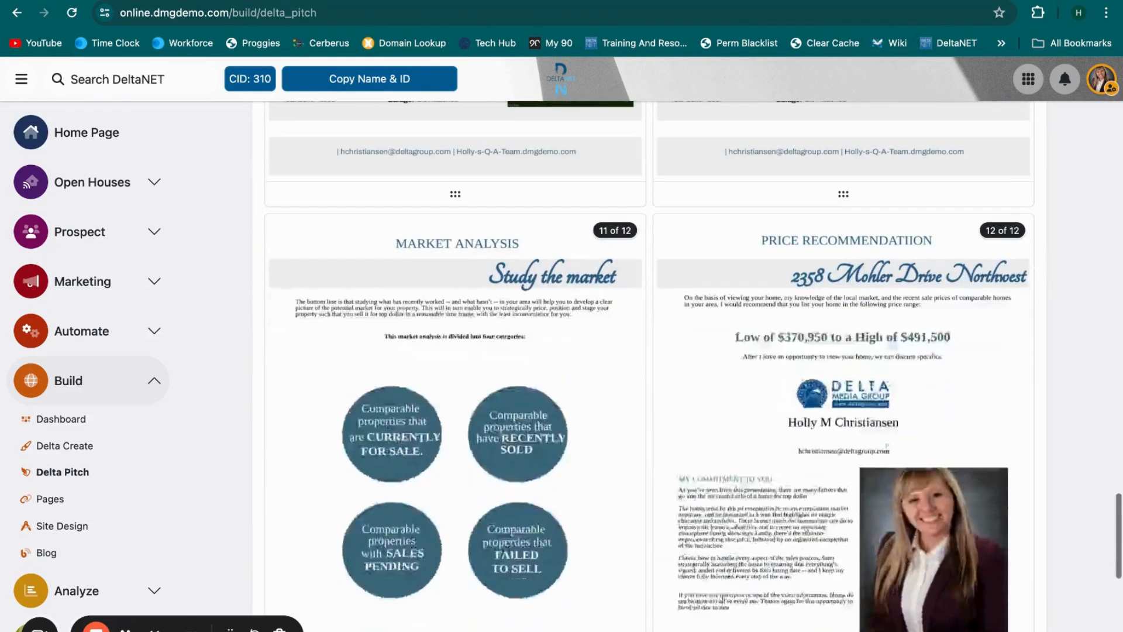
Step: Review the editable fields of the Price Recommendation and Market Analysis pages, closing each without saving
click(790, 339)
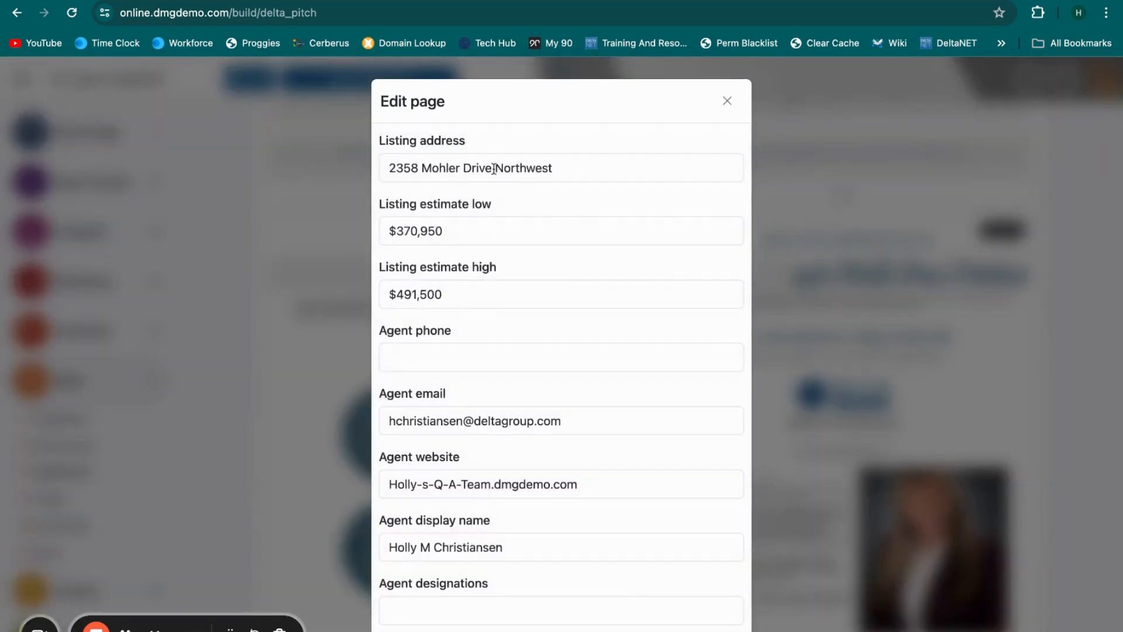
scroll(463, 237, down, 1)
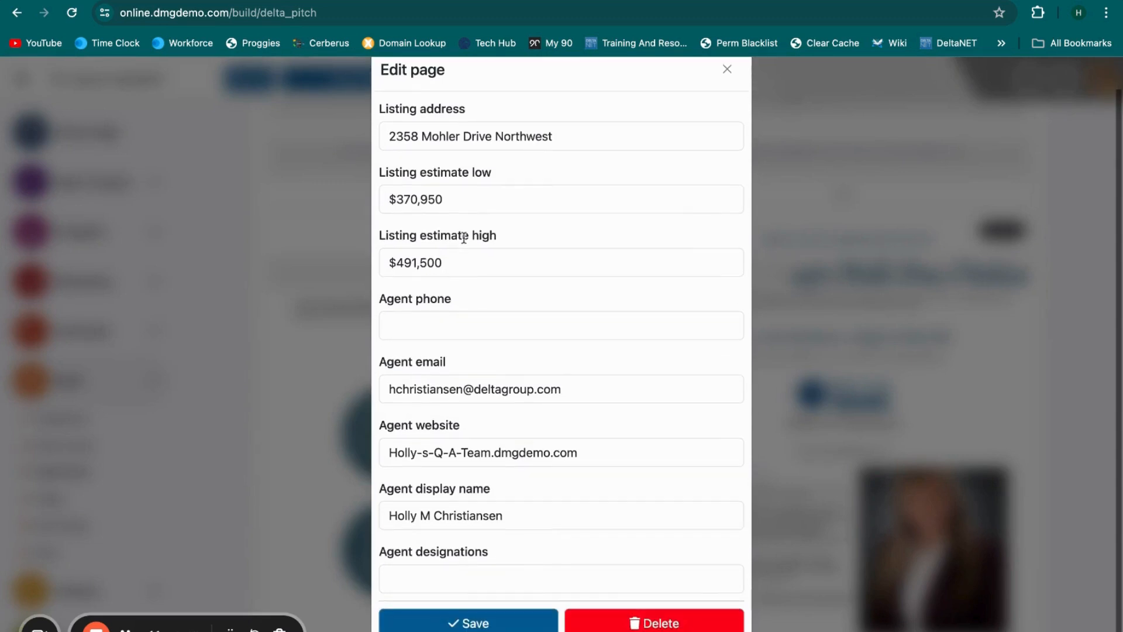
click(415, 325)
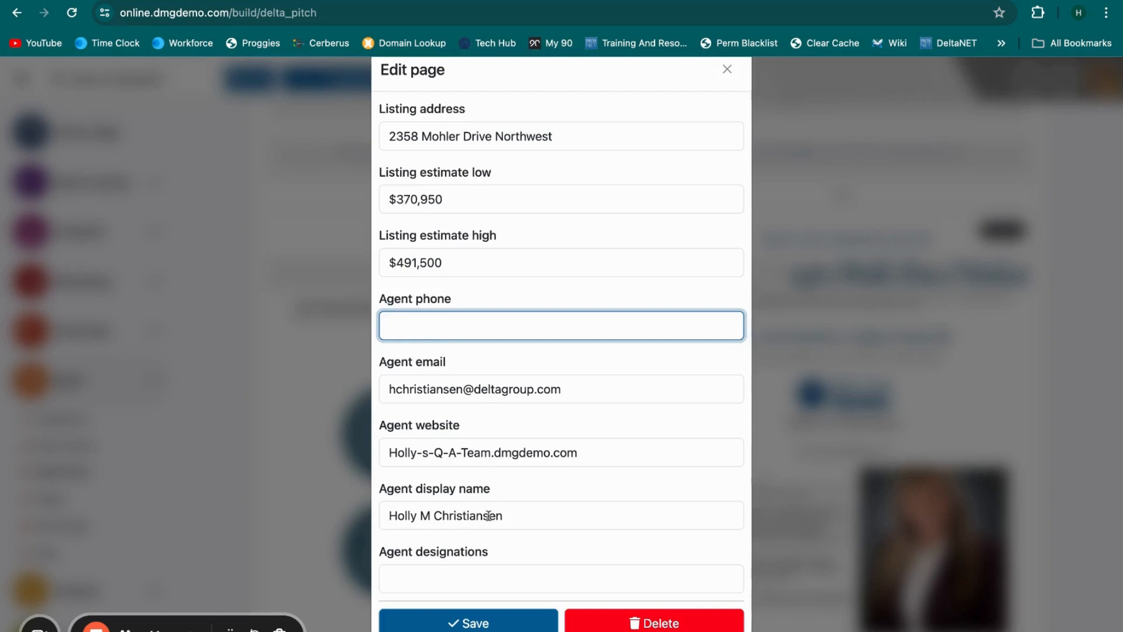
scroll(677, 251, up, 1)
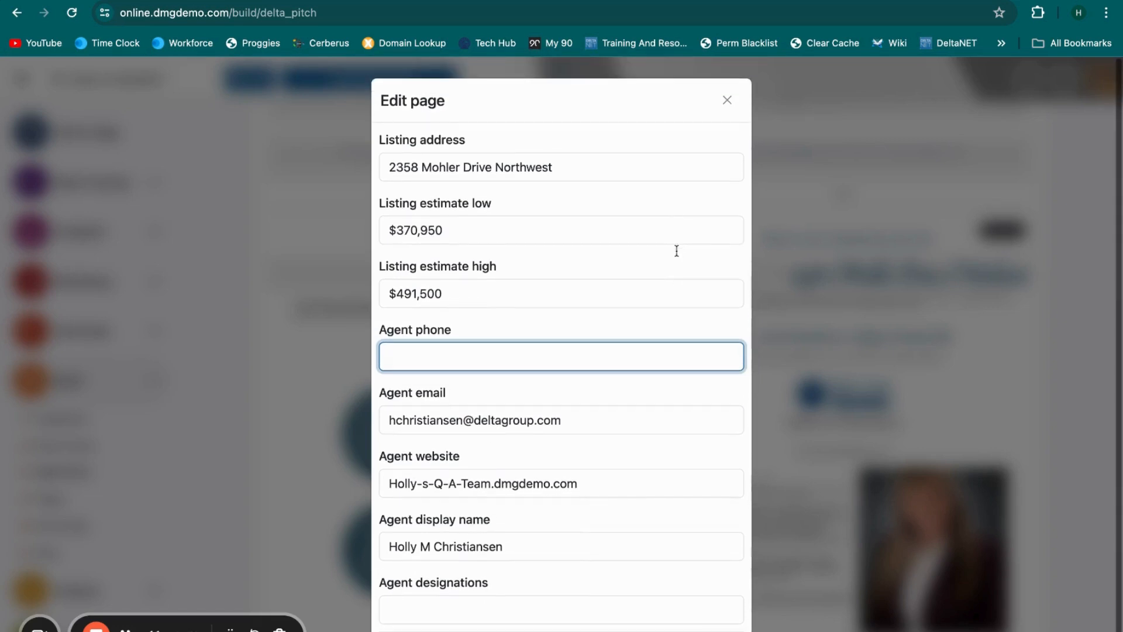
click(728, 103)
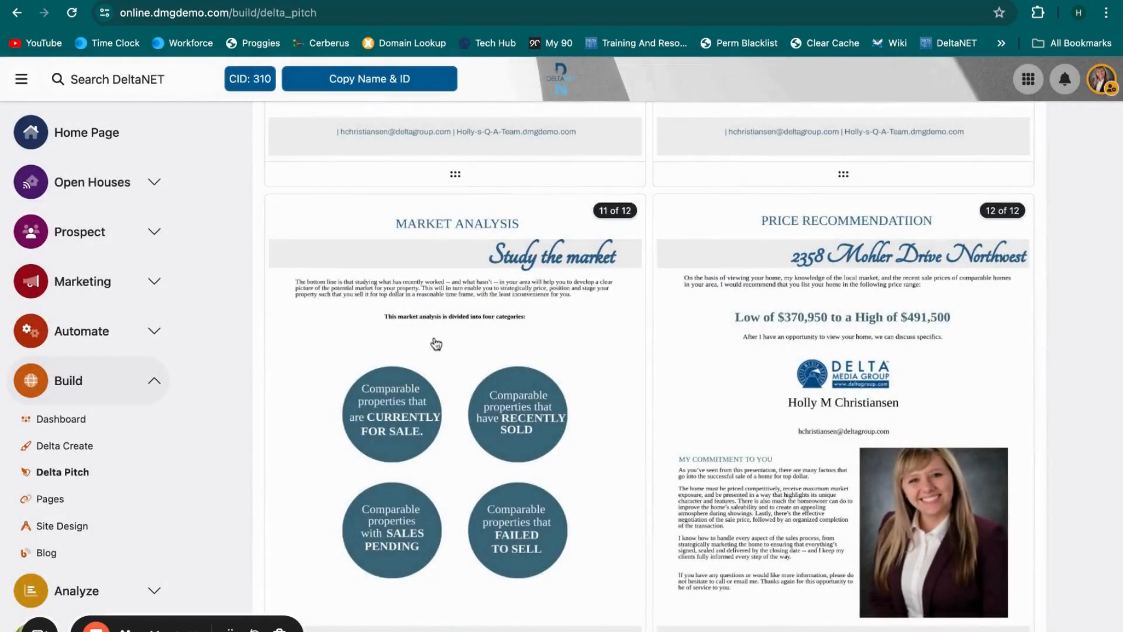
click(438, 343)
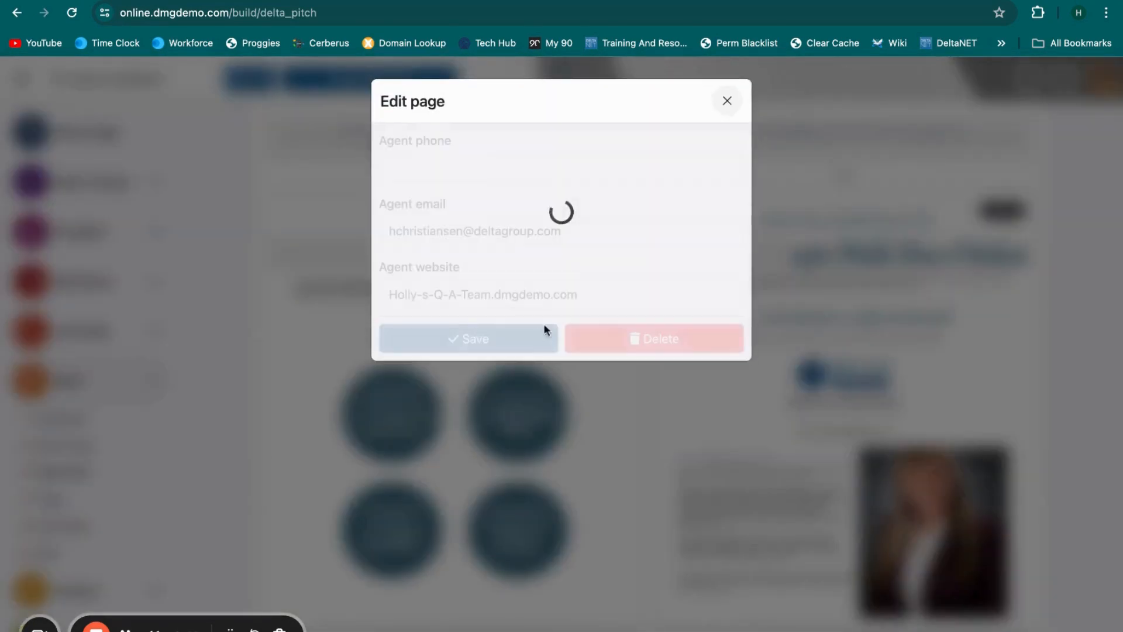
click(726, 103)
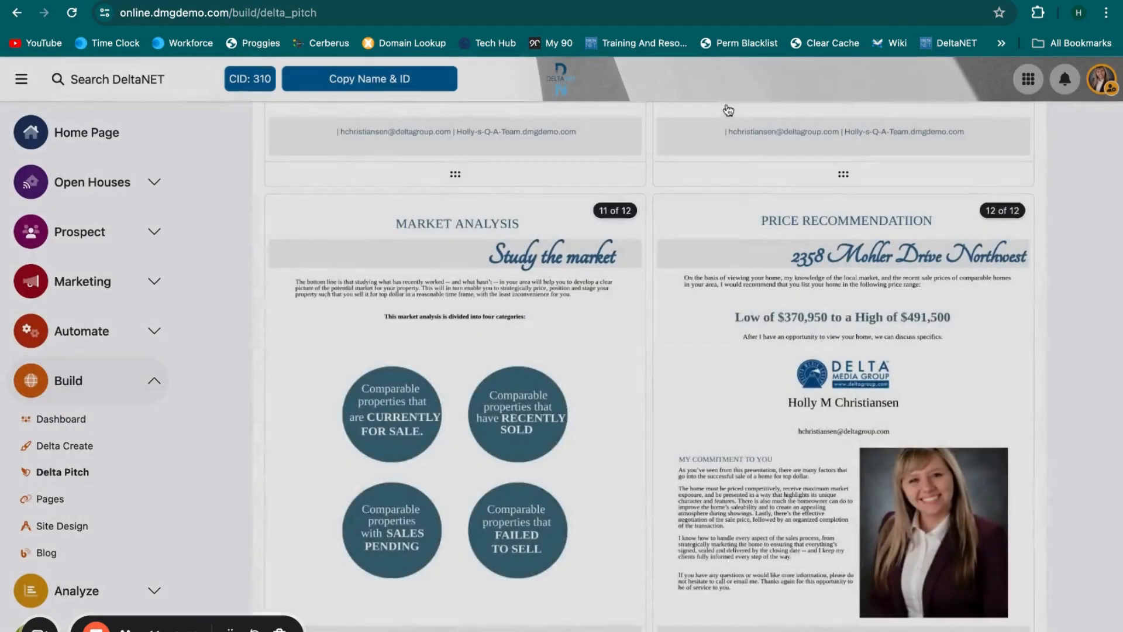
Step: Open Customize Comps from the Listed comparables page of the CMA
scroll(722, 263, up, 8)
scroll(723, 266, up, 8)
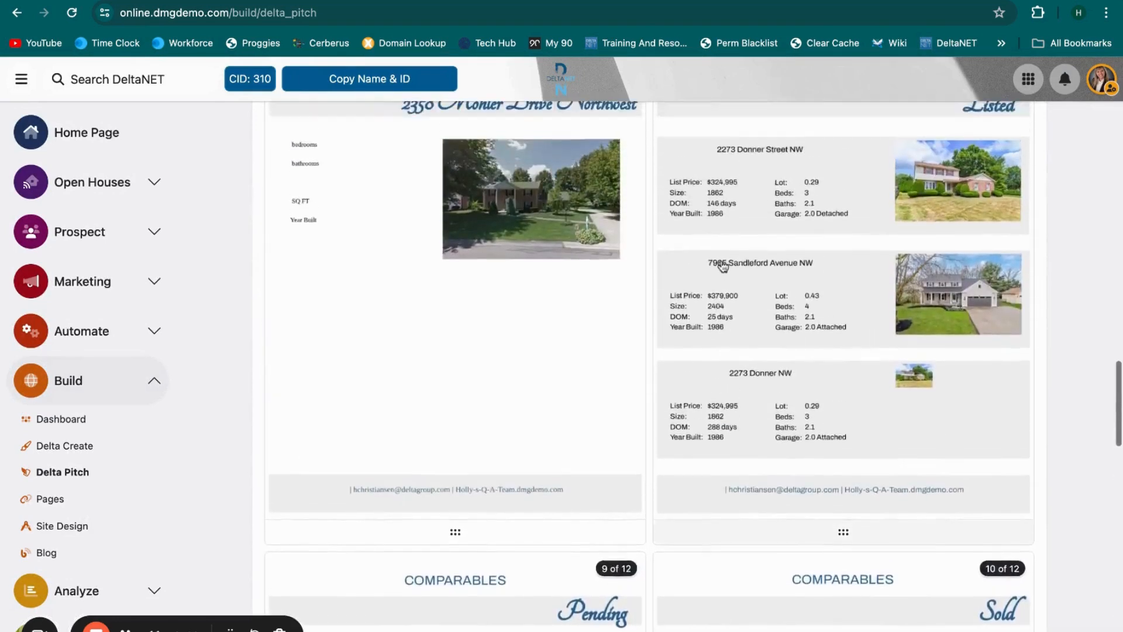
click(883, 243)
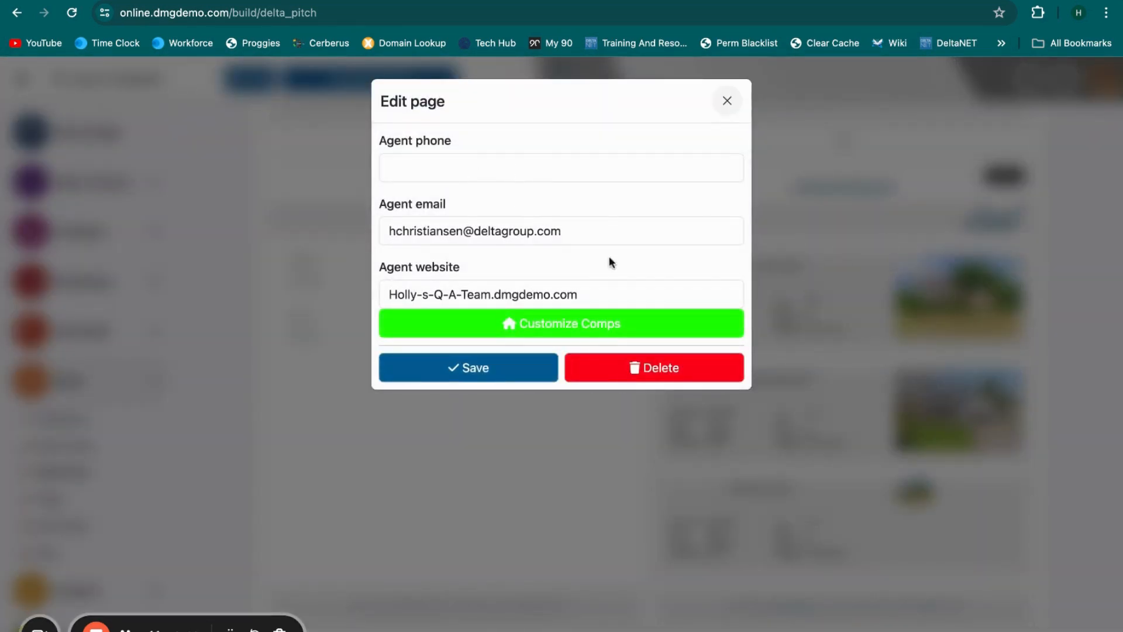
click(564, 331)
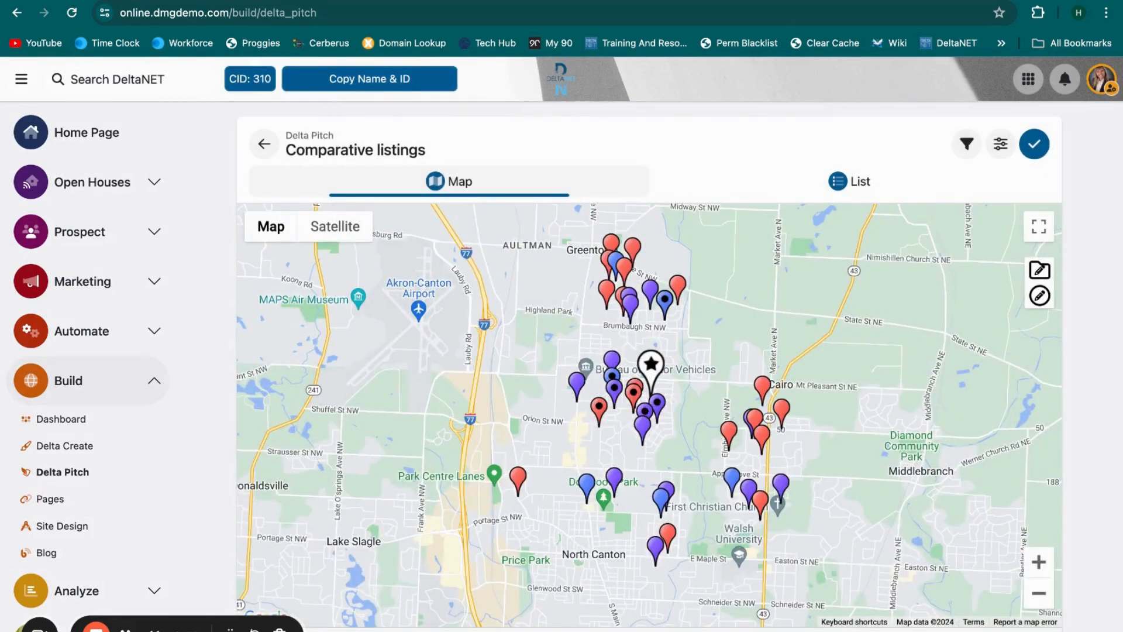
Step: Examine the comparative listings on the map and in list view, checking their statuses and their Include and Feature options
scroll(881, 306, down, 5)
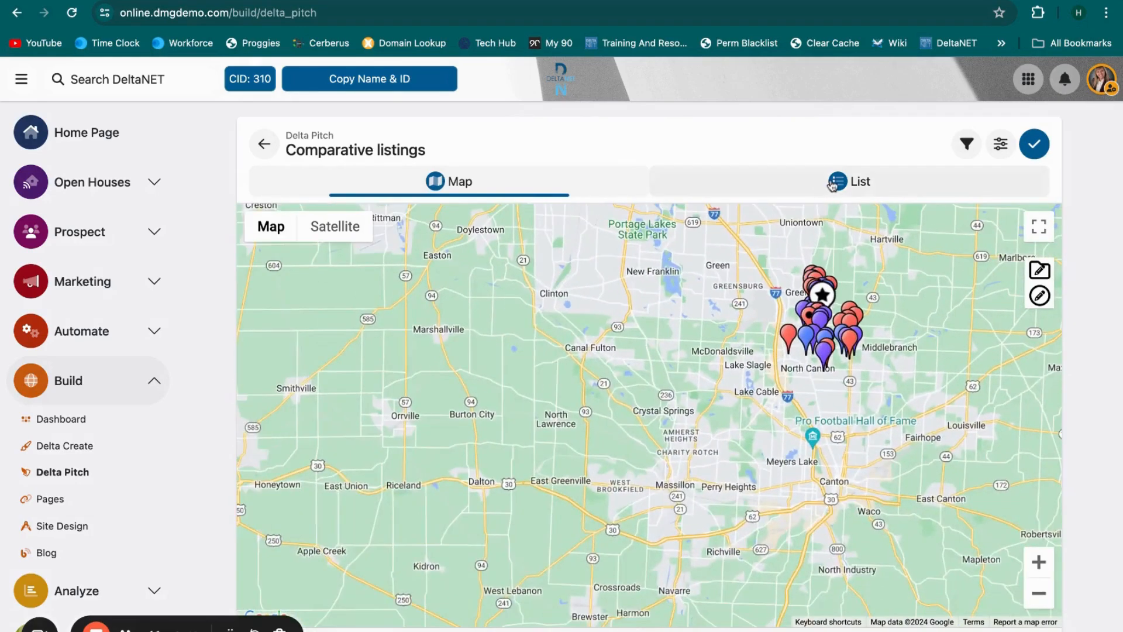
click(849, 181)
scroll(704, 418, down, 2)
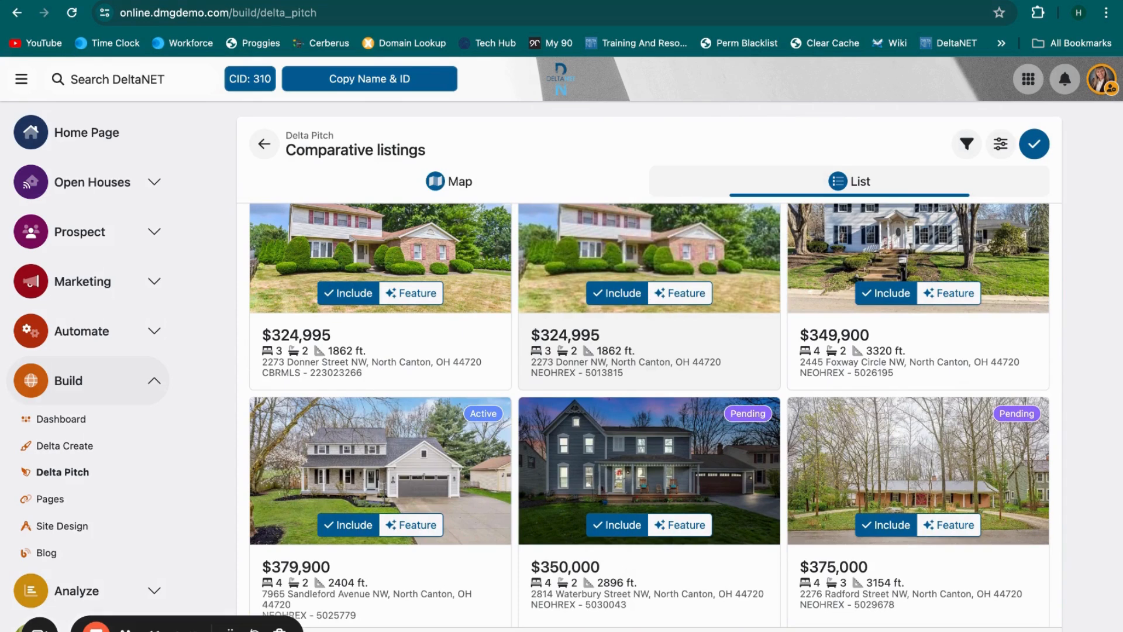
scroll(688, 363, up, 2)
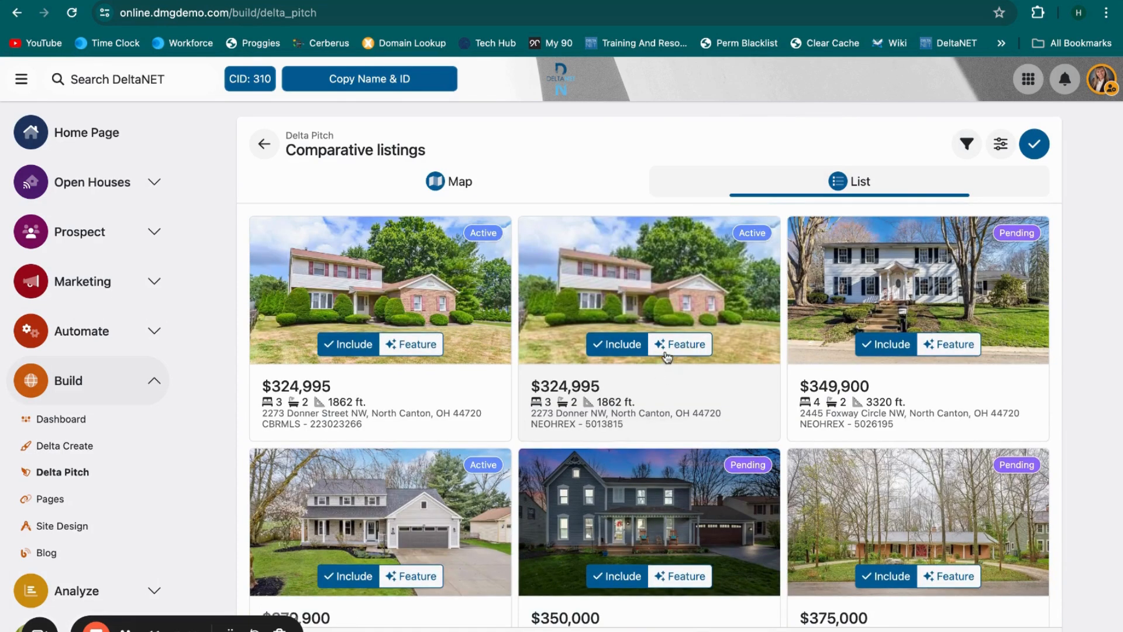
scroll(606, 361, down, 2)
scroll(604, 361, down, 10)
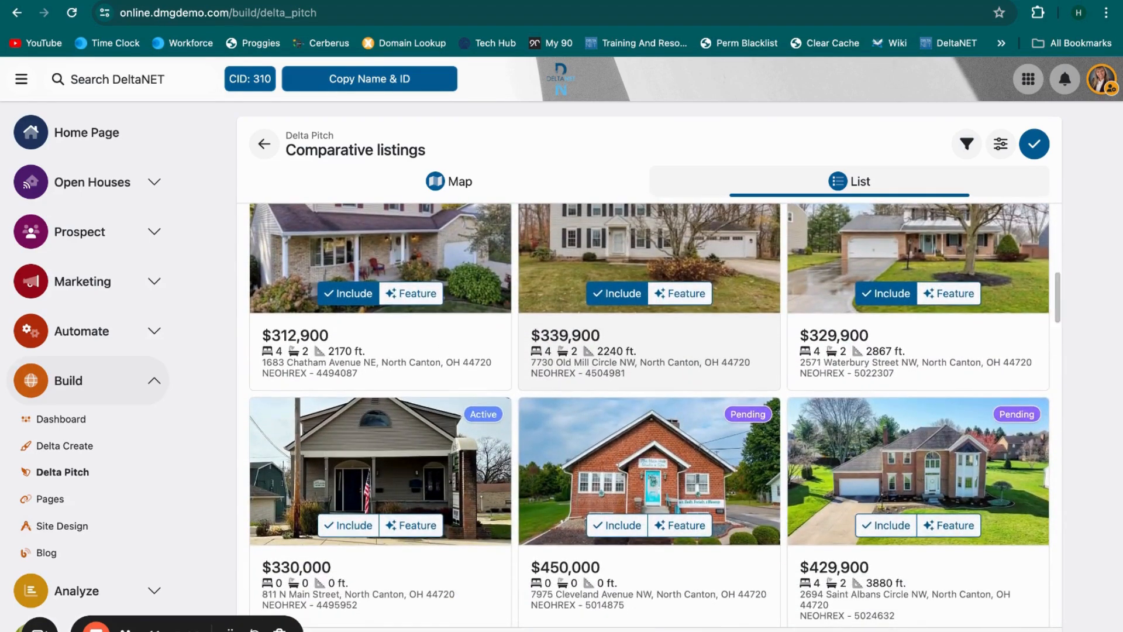
scroll(607, 465, down, 3)
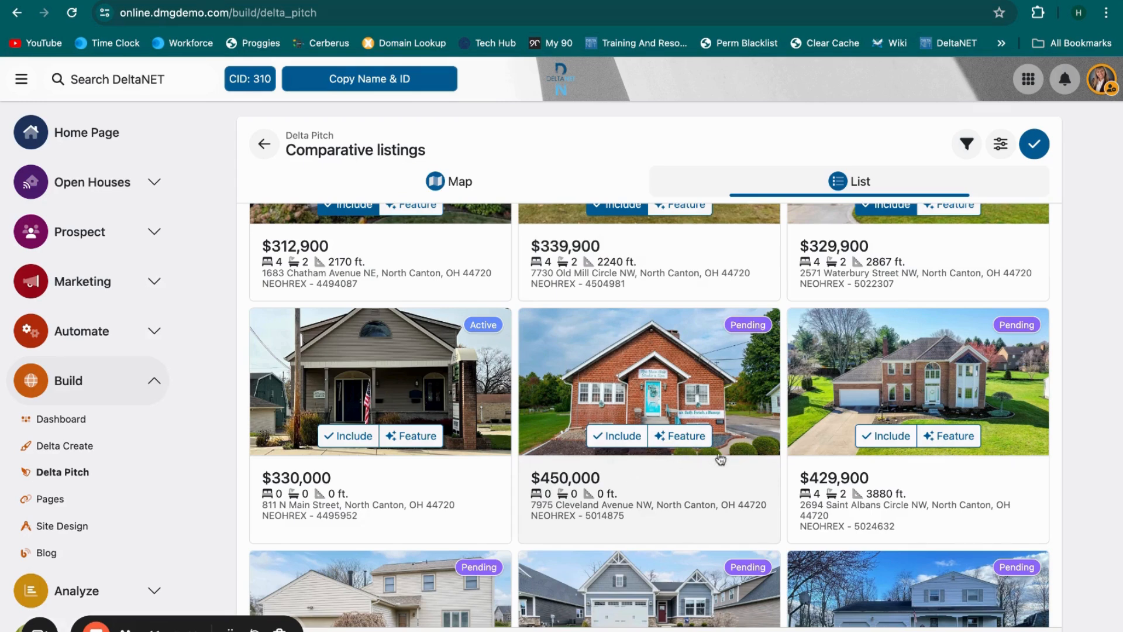
scroll(728, 465, up, 5)
scroll(730, 465, up, 1)
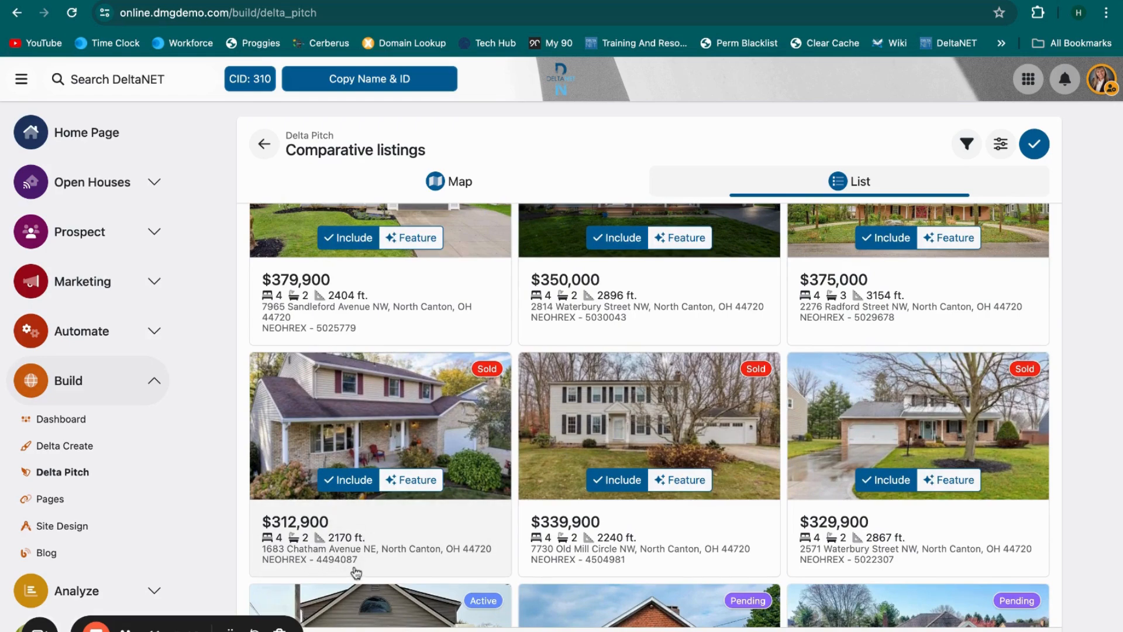
scroll(355, 572, up, 5)
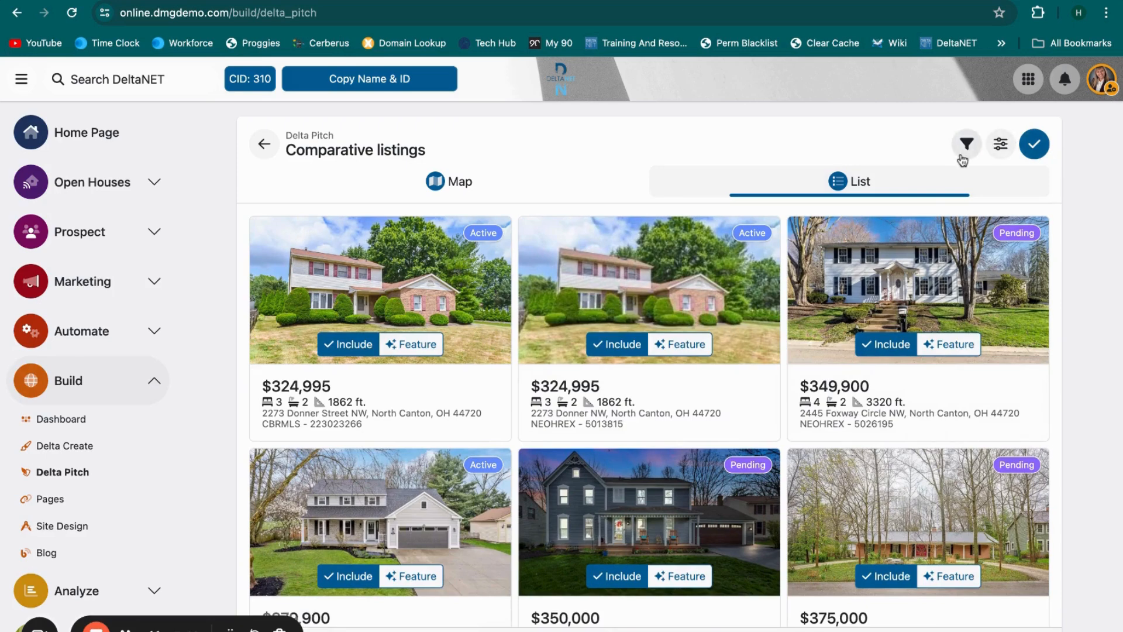
Step: Review the Locations, Types and Criteria filters for the comparative listings, closing them without changes
click(968, 151)
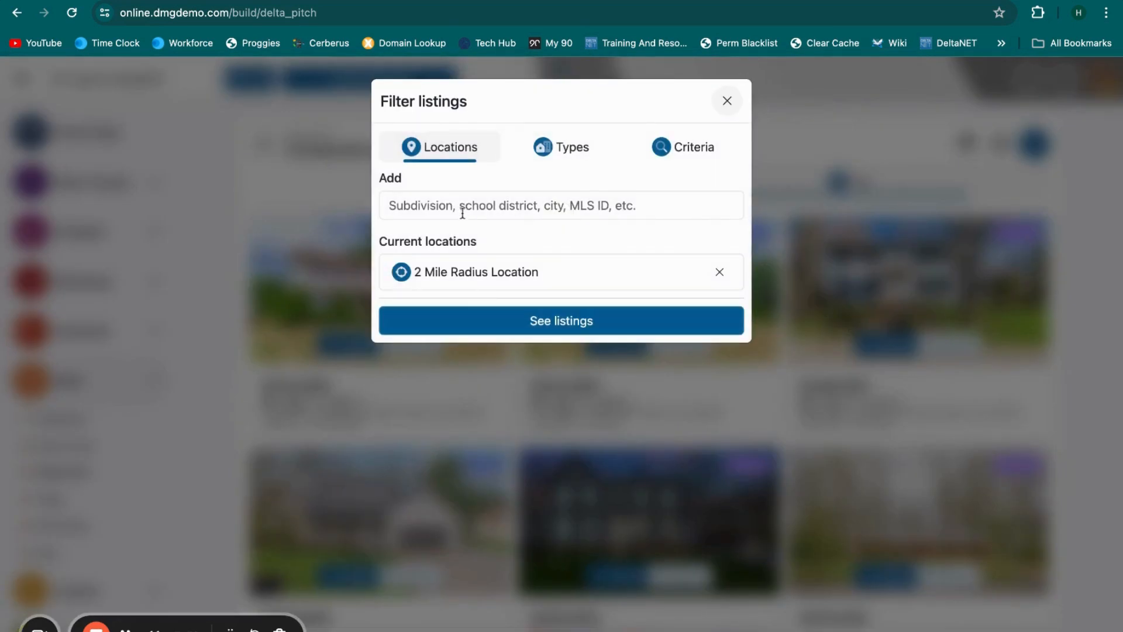
click(553, 140)
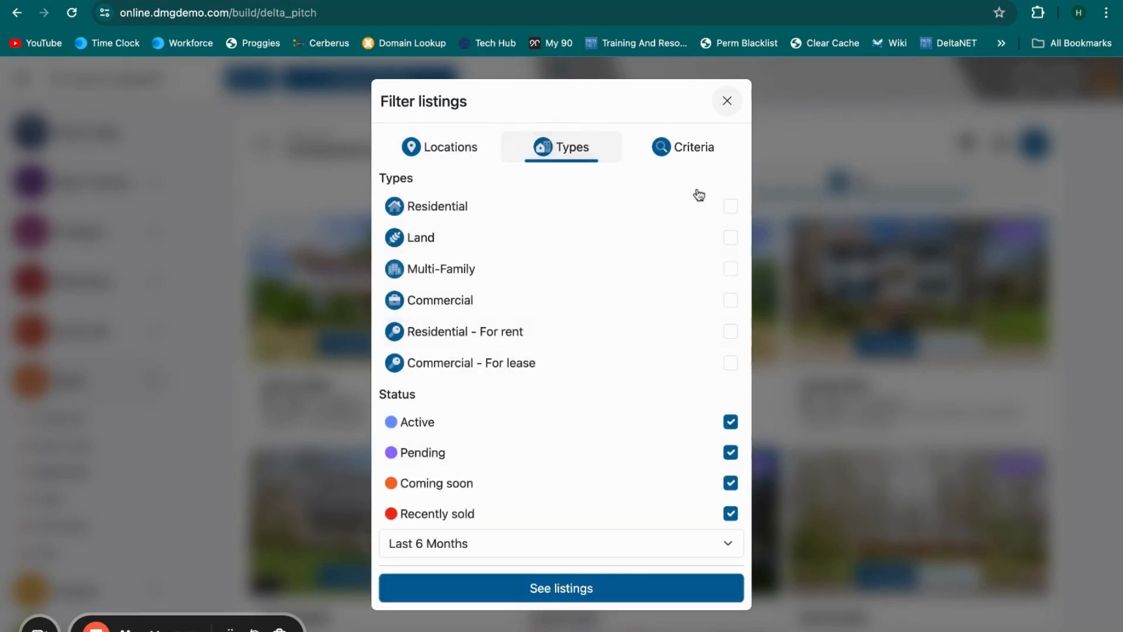
click(696, 150)
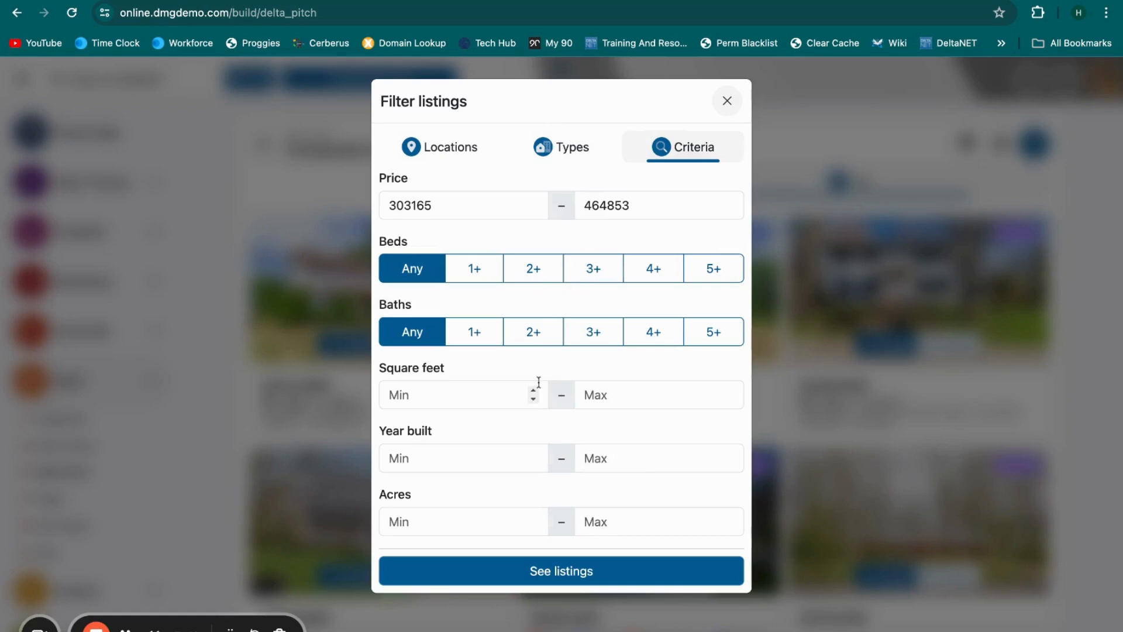
click(728, 103)
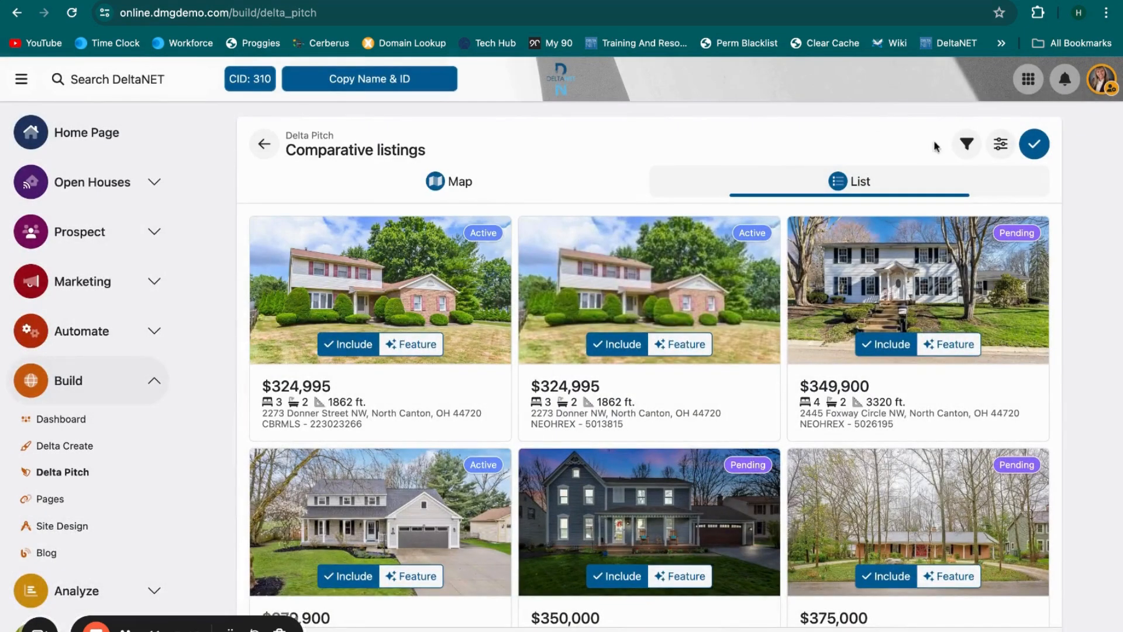
Step: Examine the Adjust comps data points, adjustment fields and notes for the comparable listings, then close without applying anything
click(1001, 157)
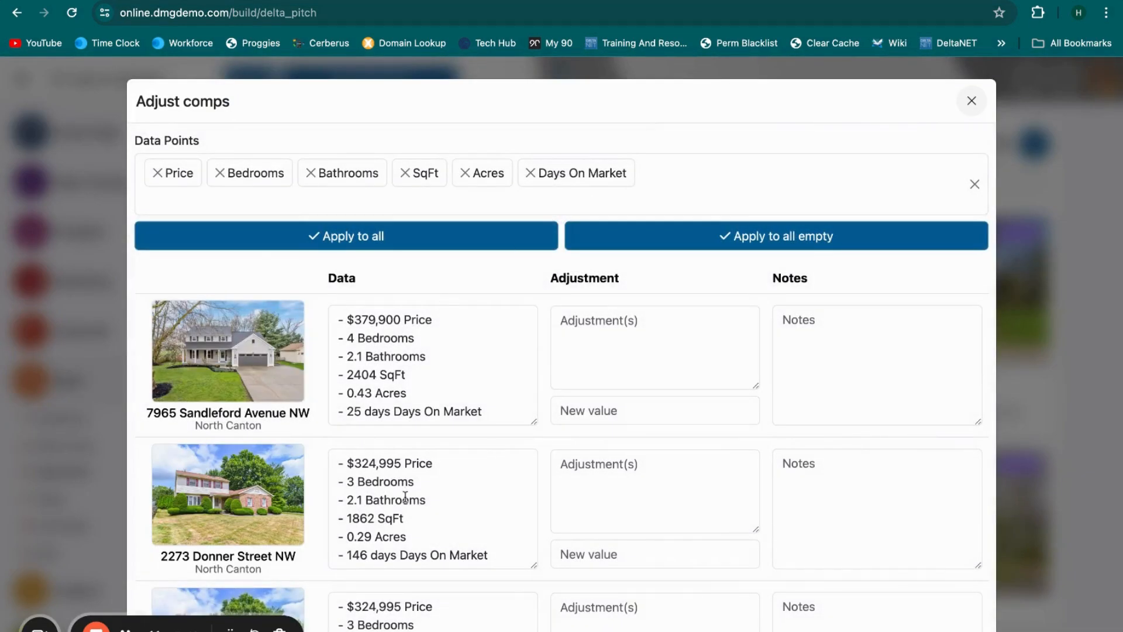
scroll(405, 498, down, 1)
scroll(447, 351, down, 1)
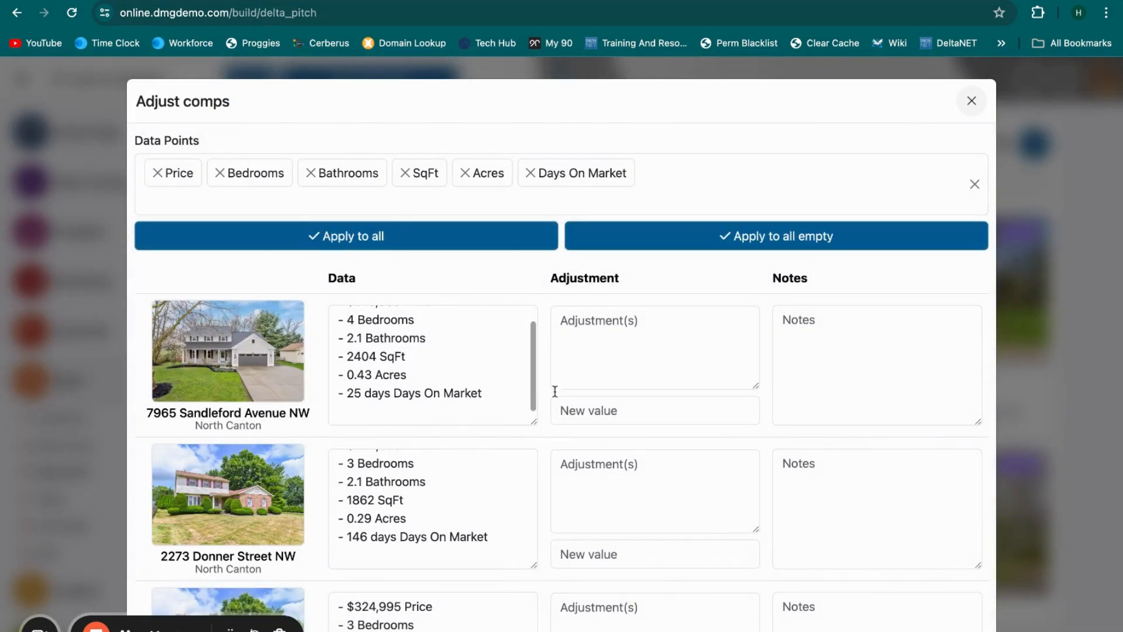
scroll(616, 433, down, 3)
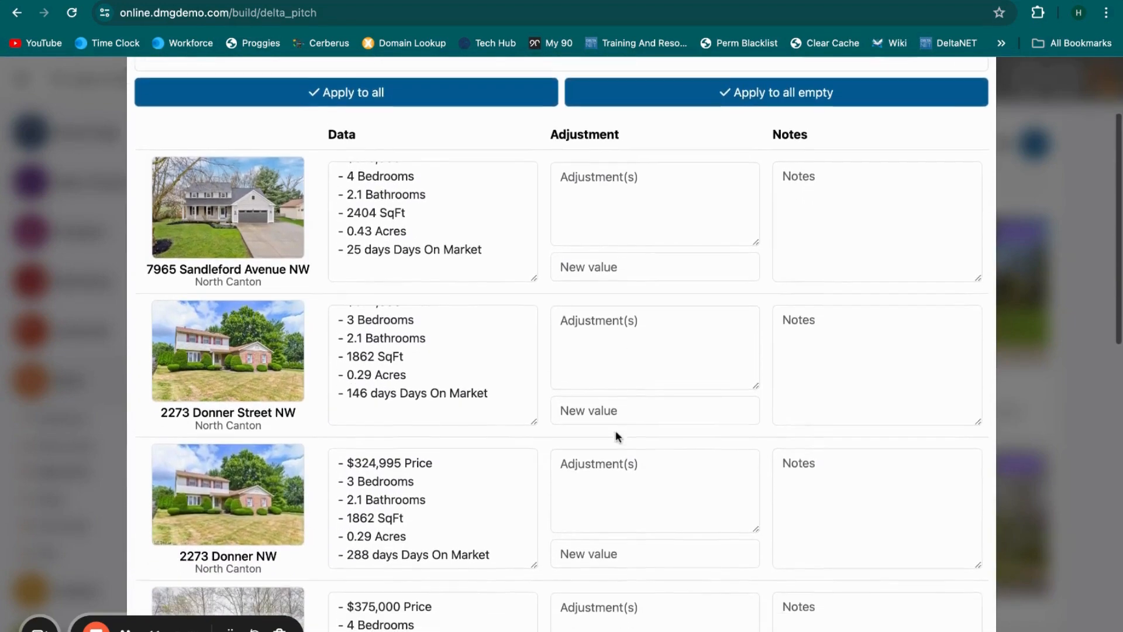
scroll(616, 436, up, 3)
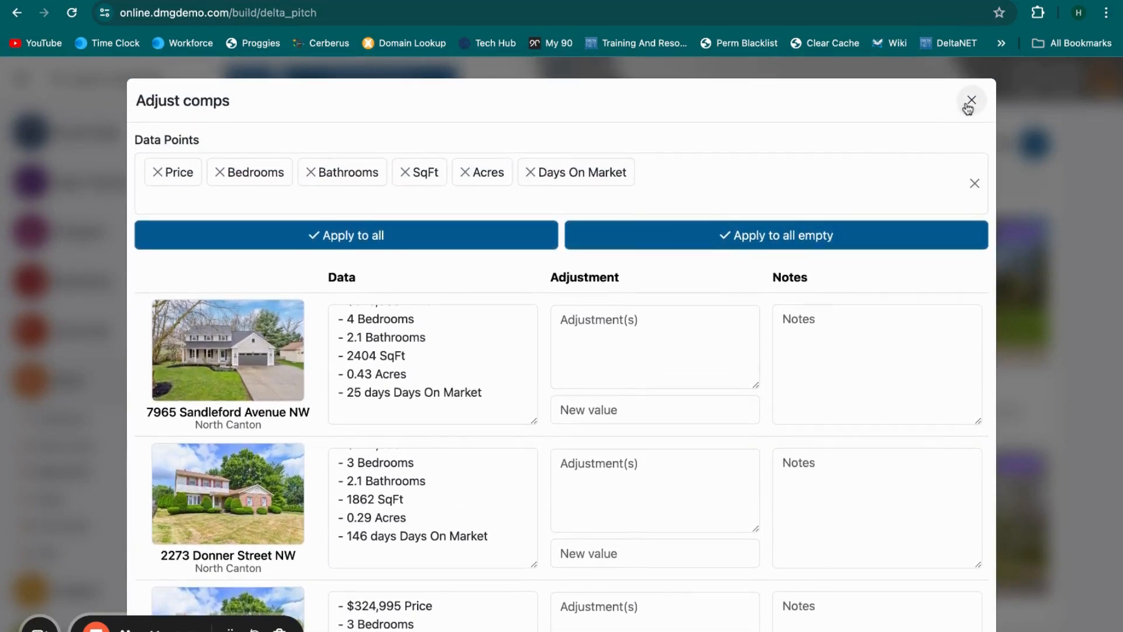
click(970, 102)
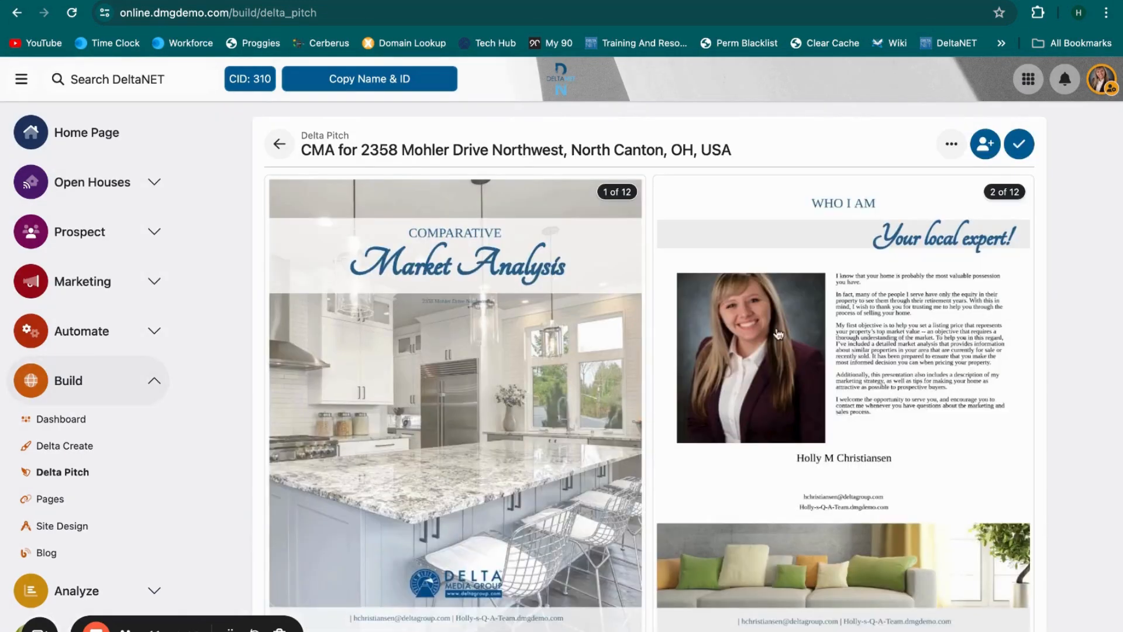
Step: Open Customize report data for the CMA and look through the Basic Information fields
click(952, 144)
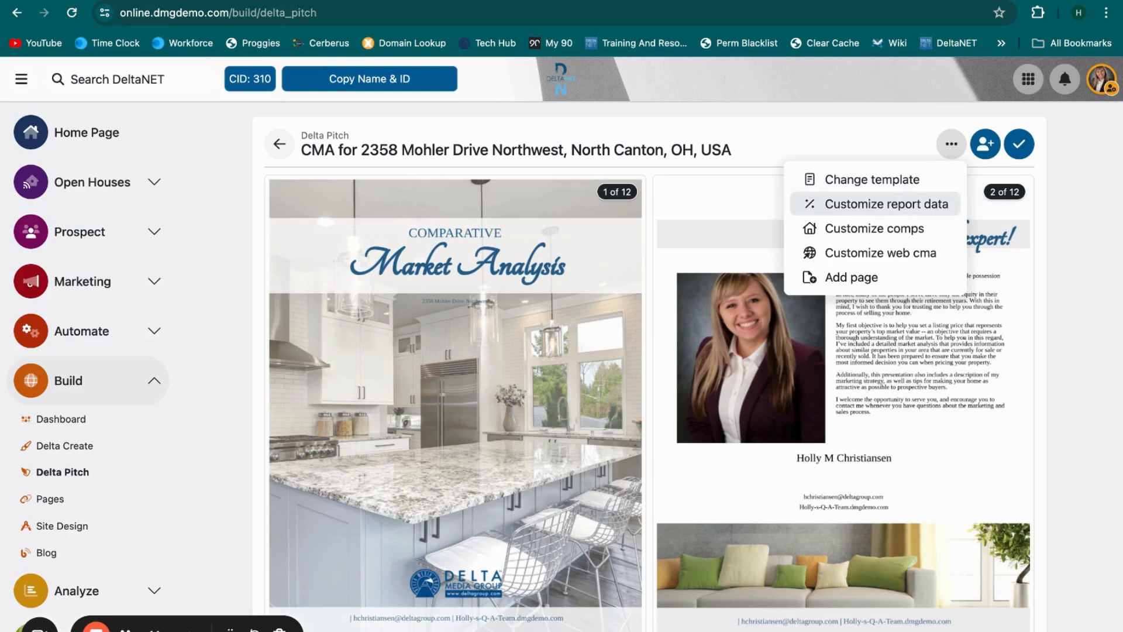
click(886, 203)
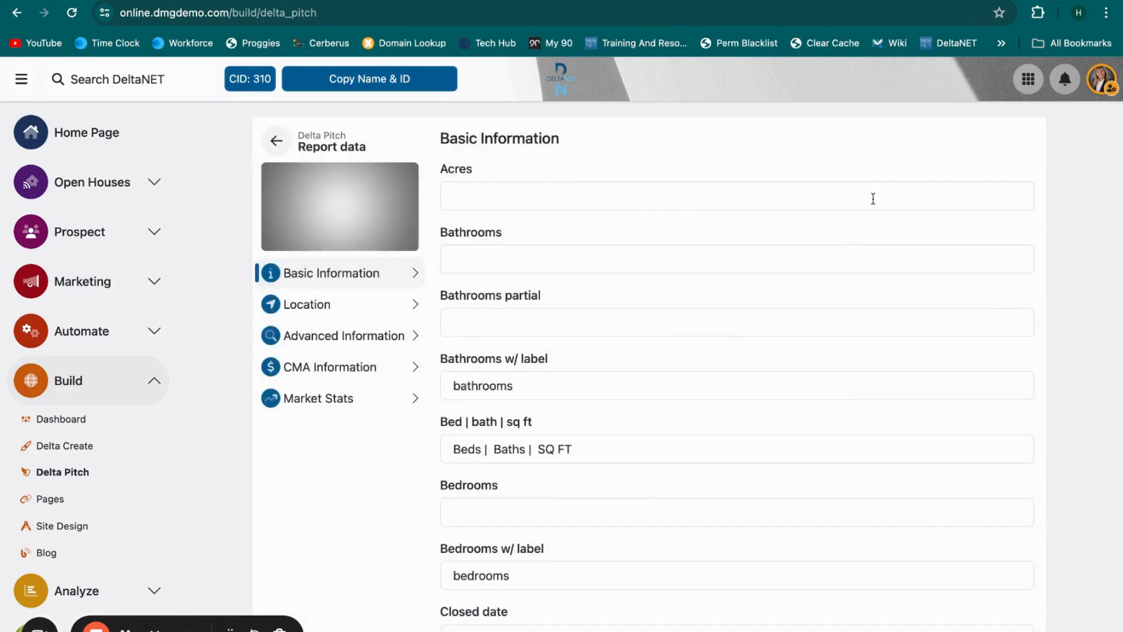
scroll(394, 349, down, 1)
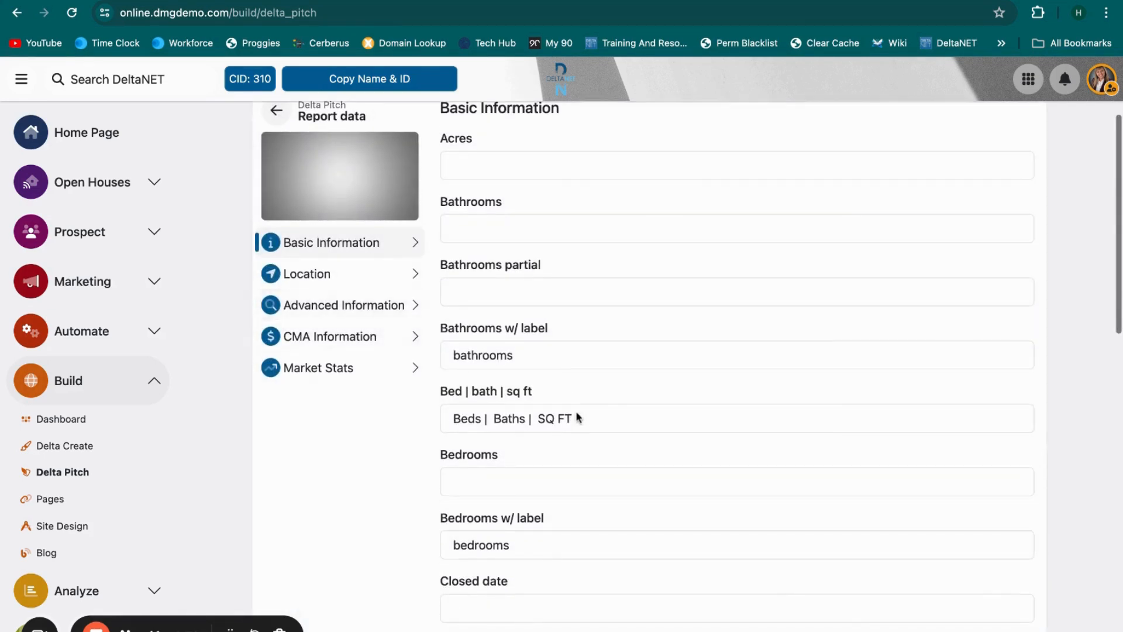
scroll(577, 419, down, 5)
scroll(576, 411, down, 8)
scroll(576, 411, up, 12)
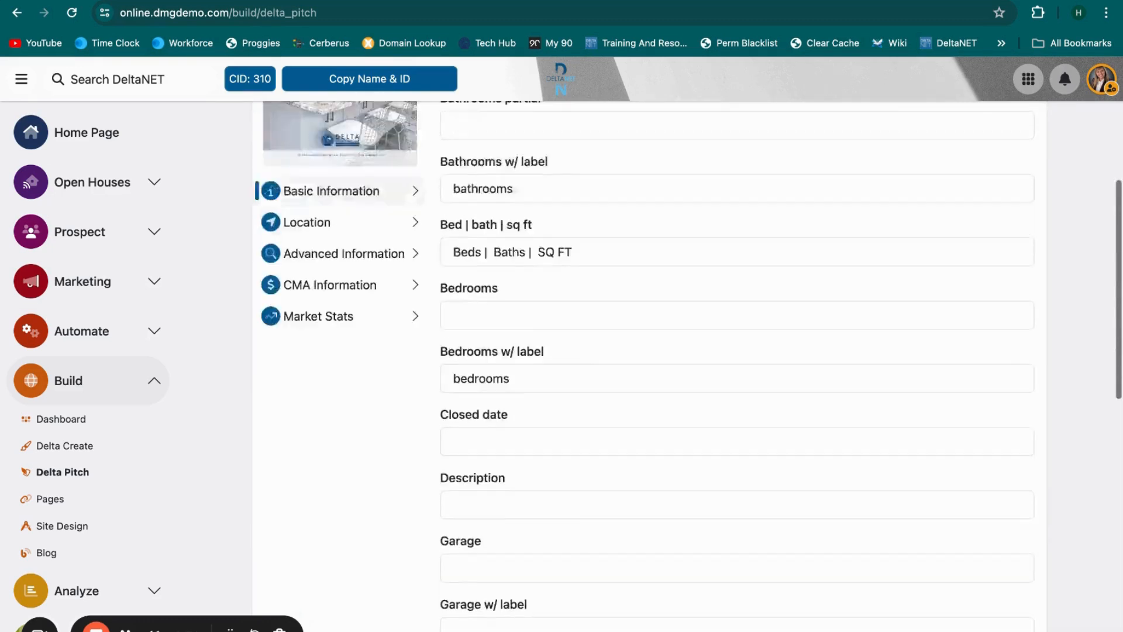
Step: Look through the Location and Advanced Information fields of the report data and return to the CMA pages
click(367, 421)
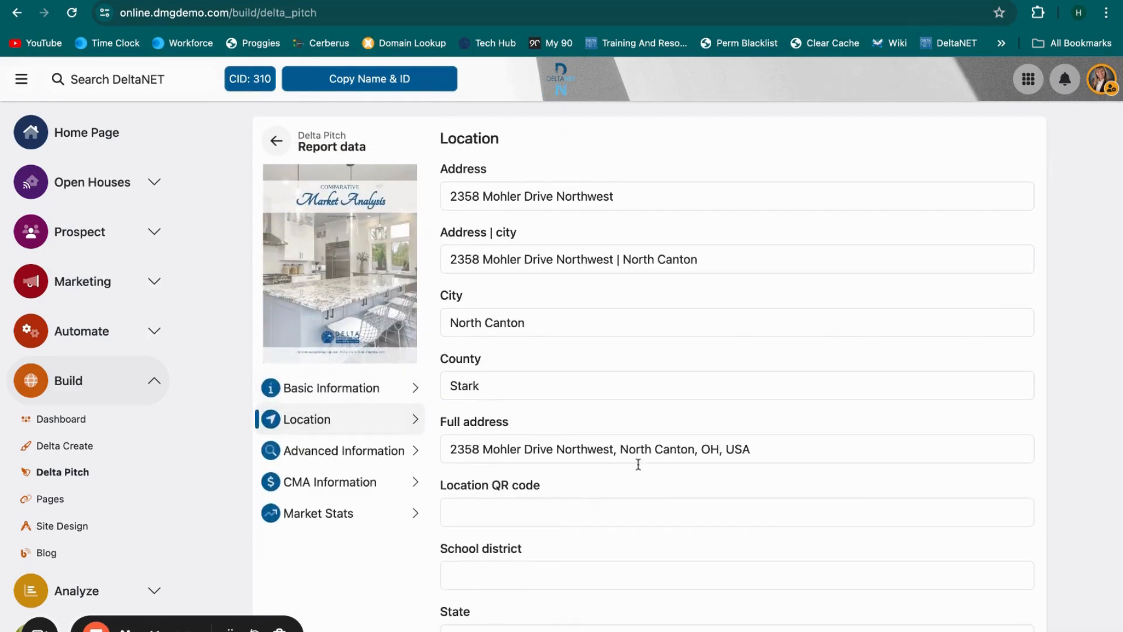
scroll(648, 482, down, 2)
scroll(648, 482, down, 2)
scroll(647, 479, up, 5)
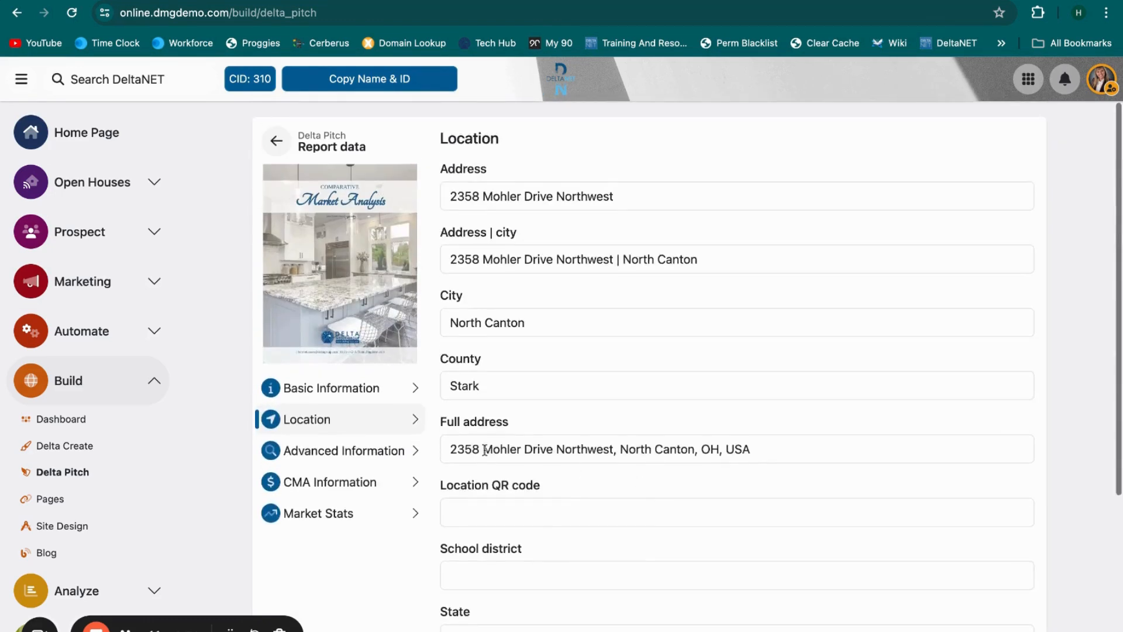
click(384, 463)
scroll(575, 468, down, 4)
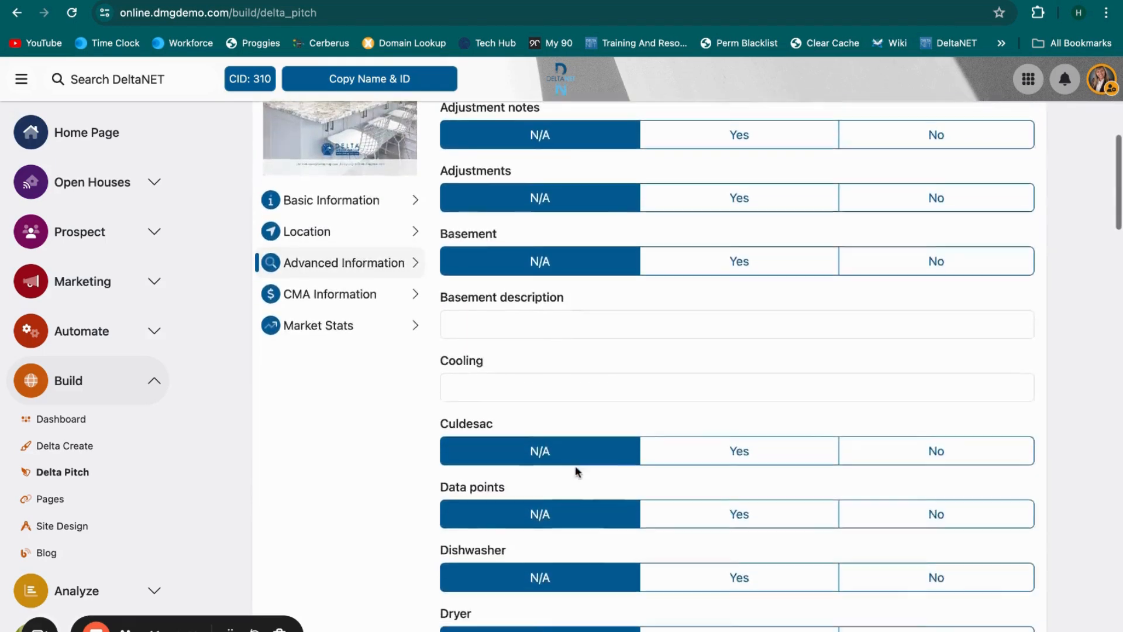
scroll(577, 471, up, 4)
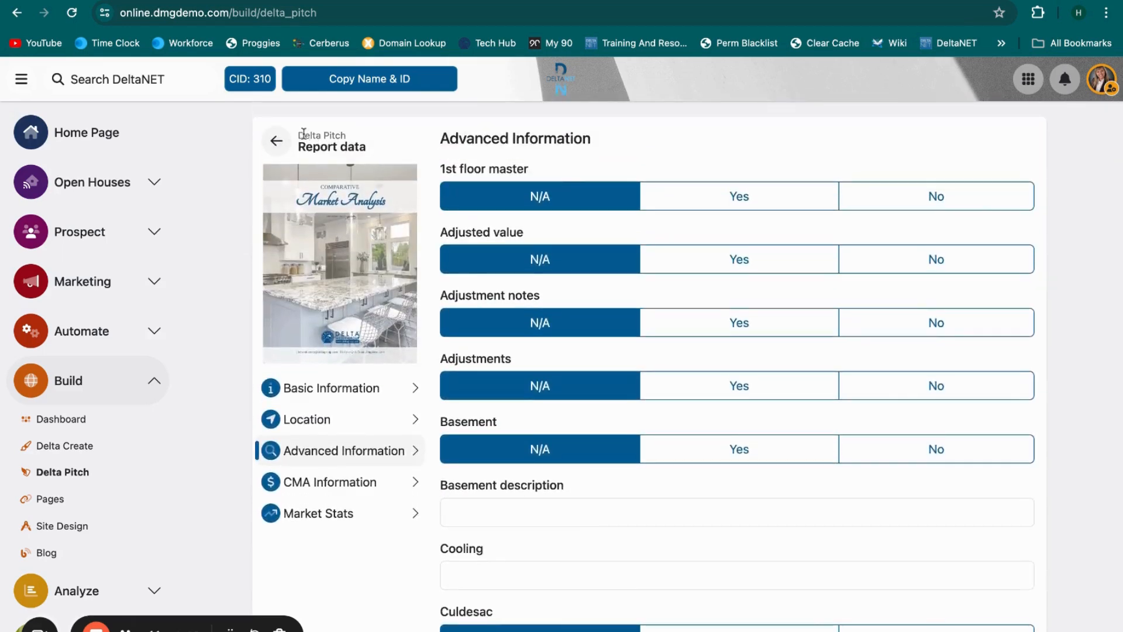
click(288, 143)
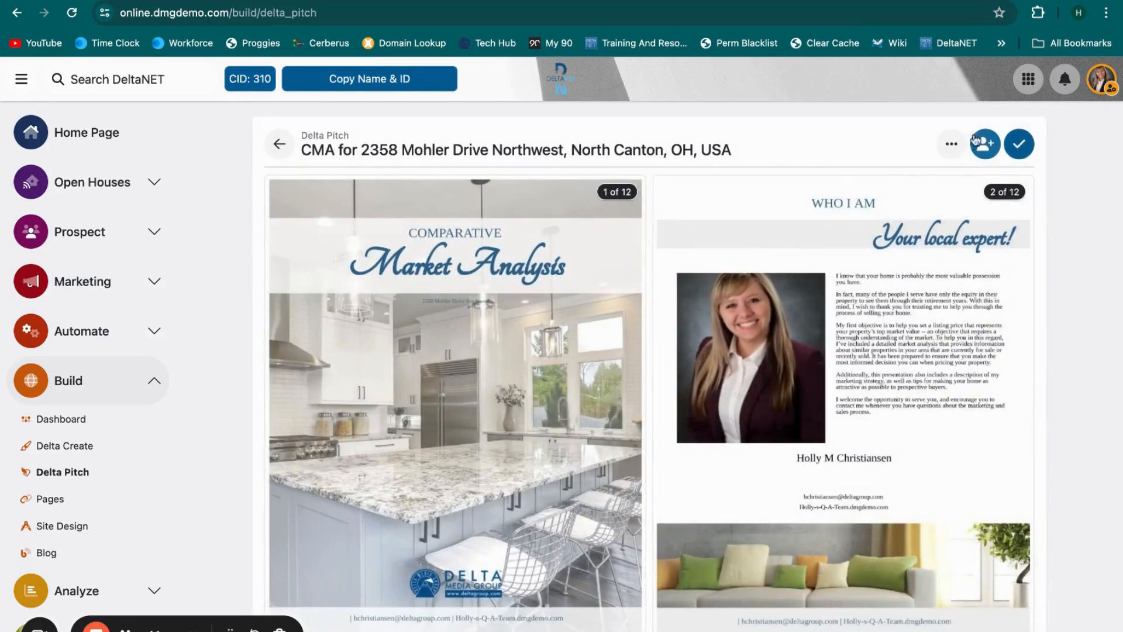
Step: View the CMA's additional customization options and the Attach a customer form, closing it without attaching anyone
click(952, 144)
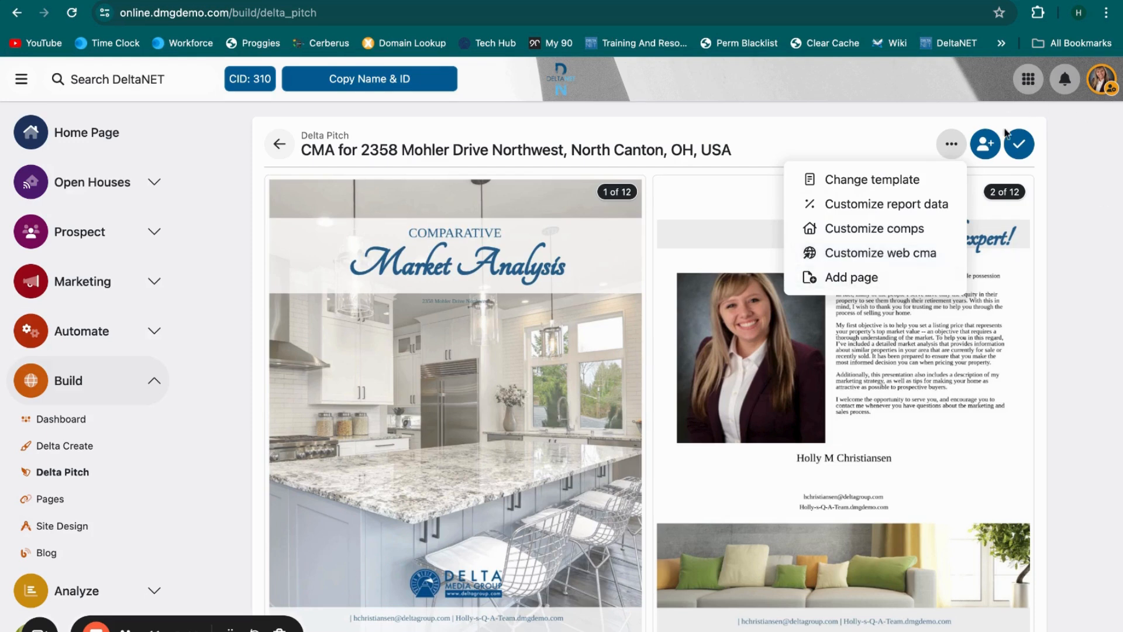
click(989, 144)
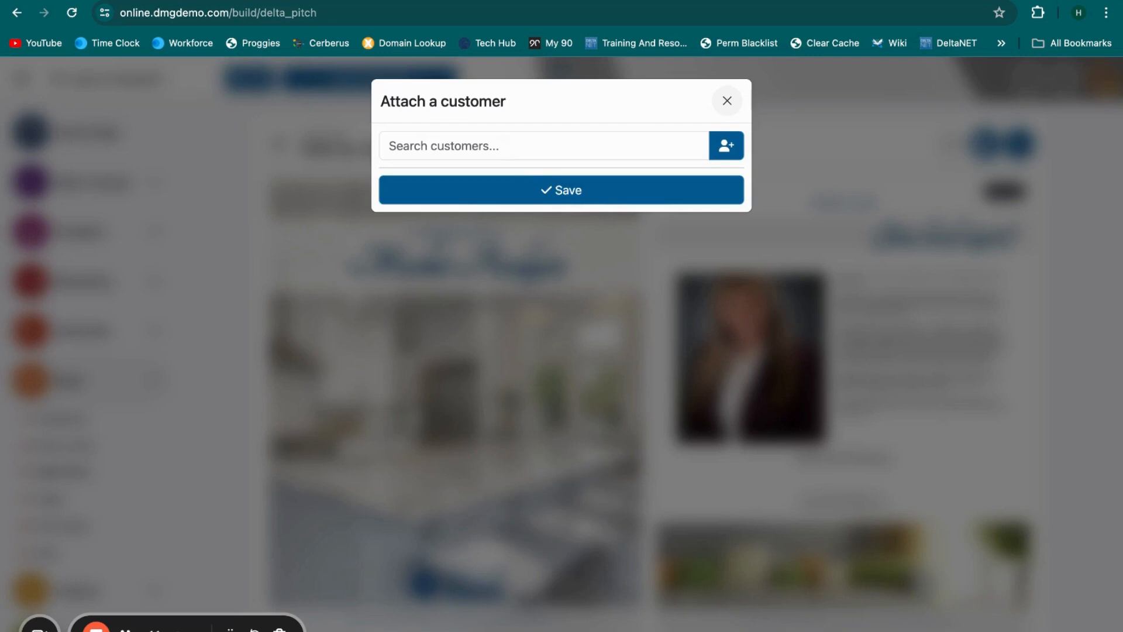
click(729, 100)
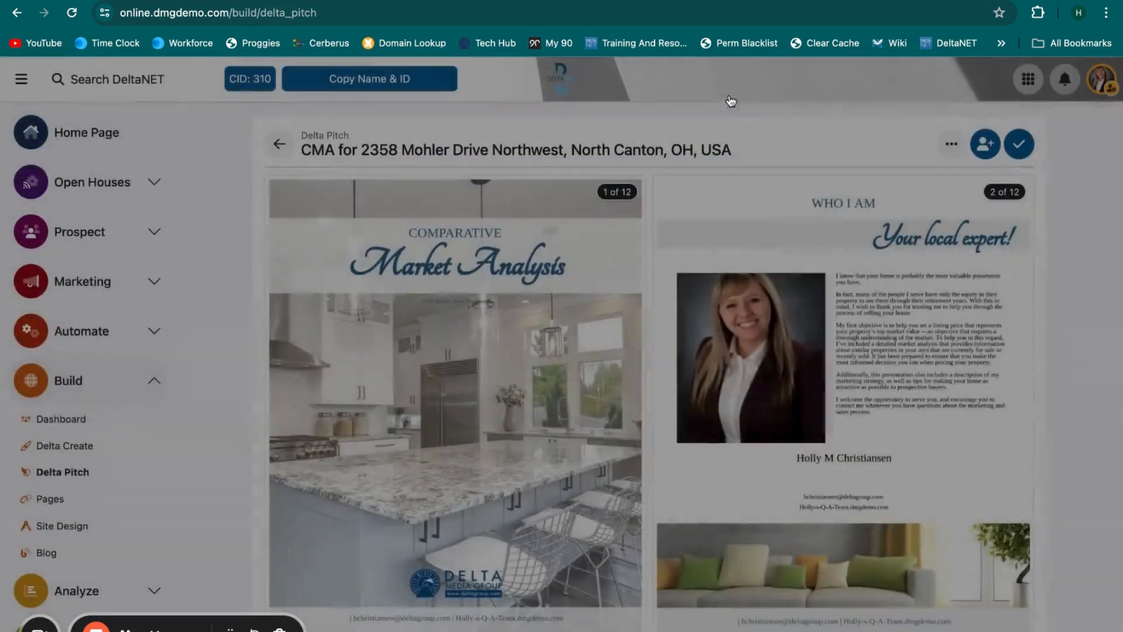
Step: Review the CMA's save types and its PDF, Flipbook, Web CMA and Present output options, closing without saving
click(1021, 149)
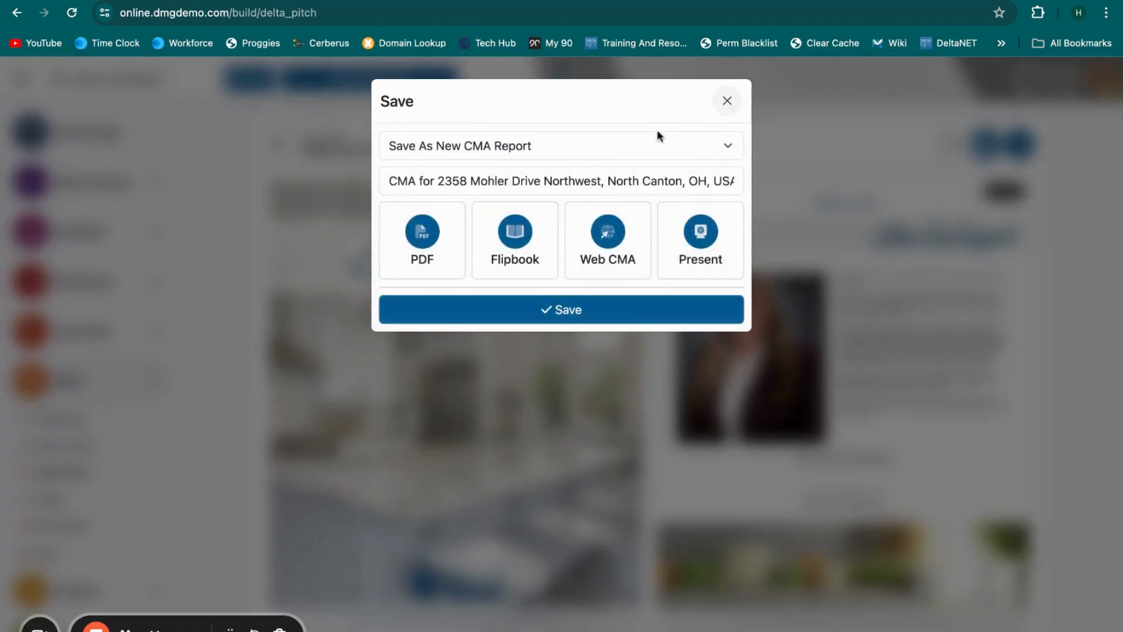
click(638, 146)
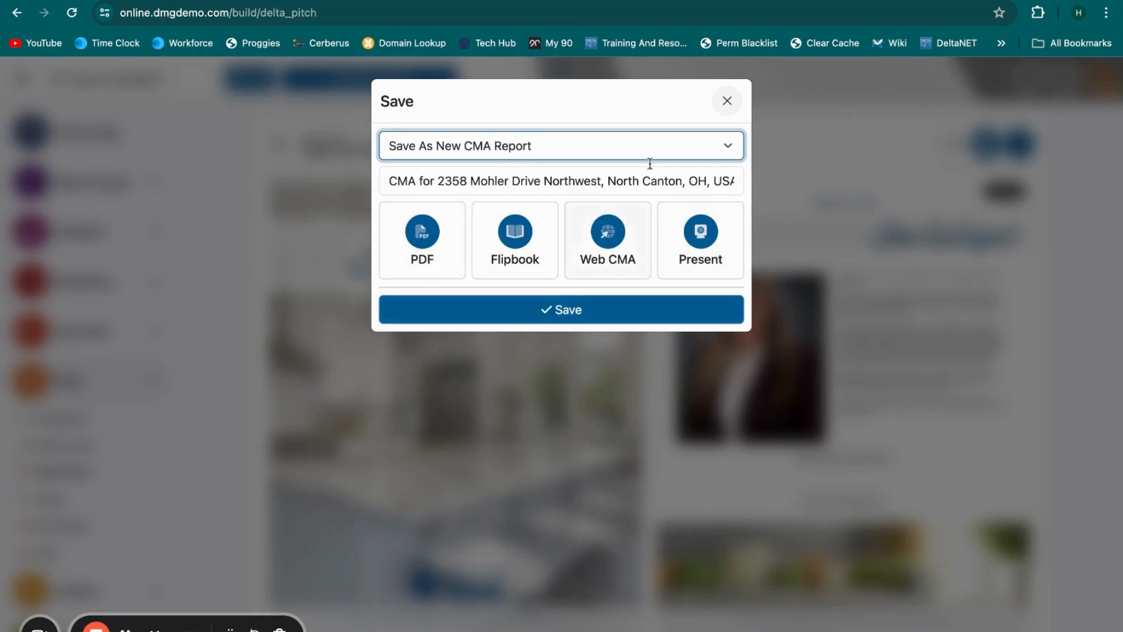
click(728, 103)
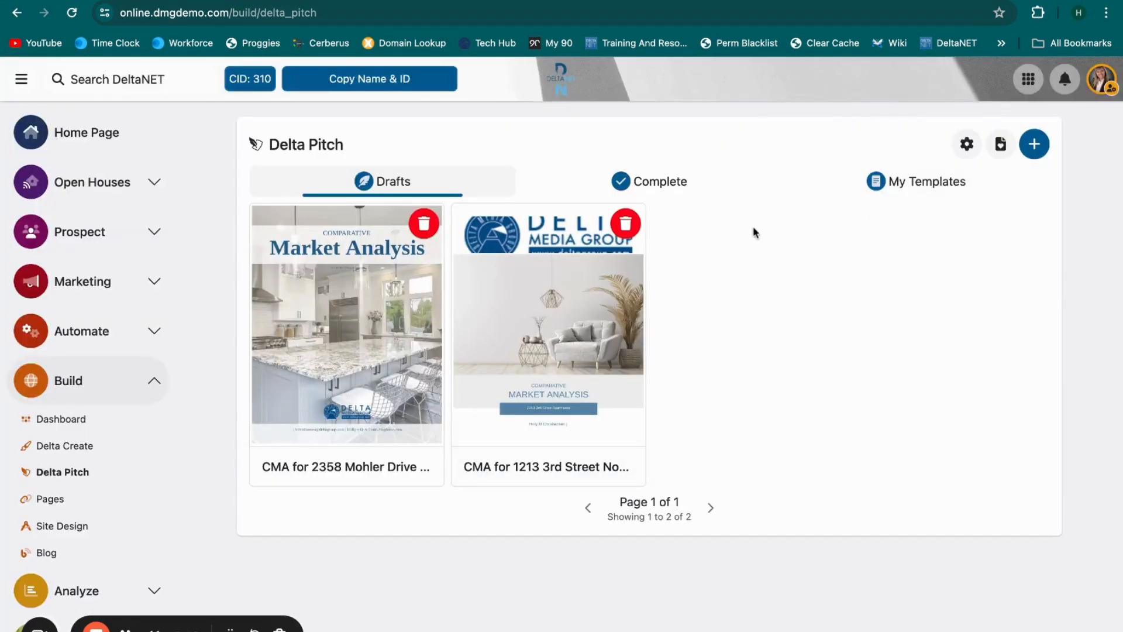
Step: Look through the Complete and My Templates CMA lists and check the default listing data points in Settings
click(649, 183)
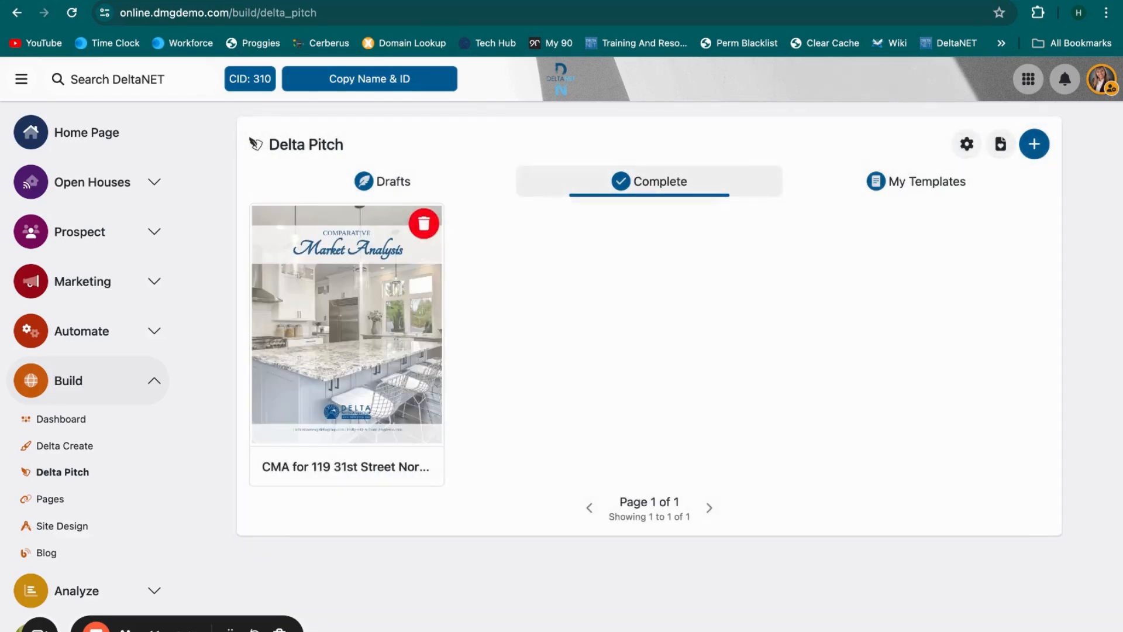
click(917, 182)
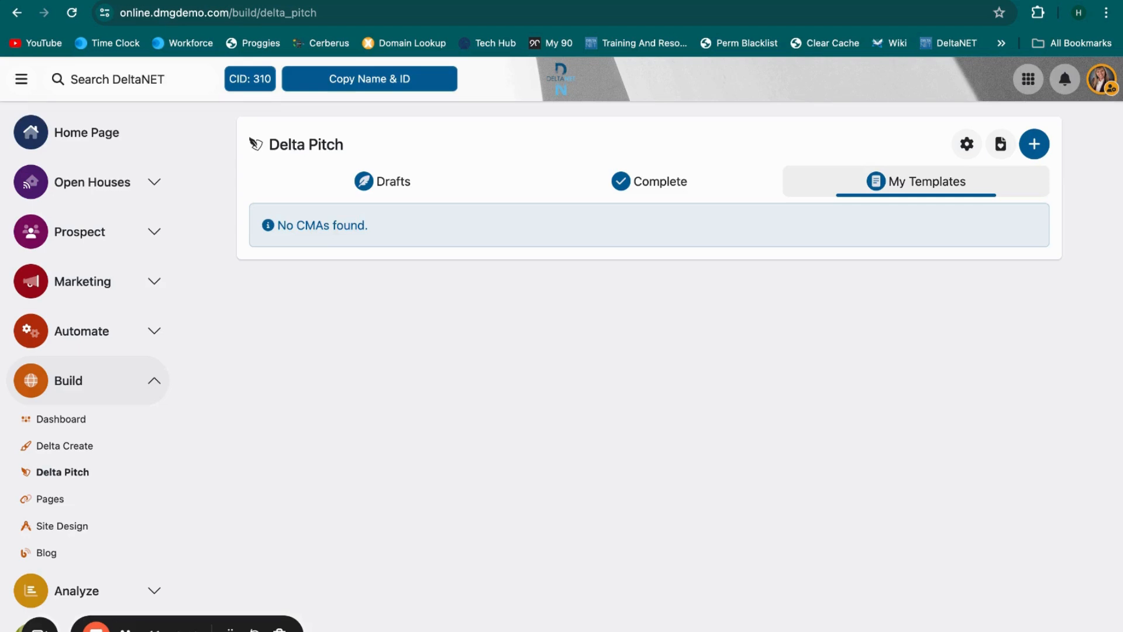
click(968, 147)
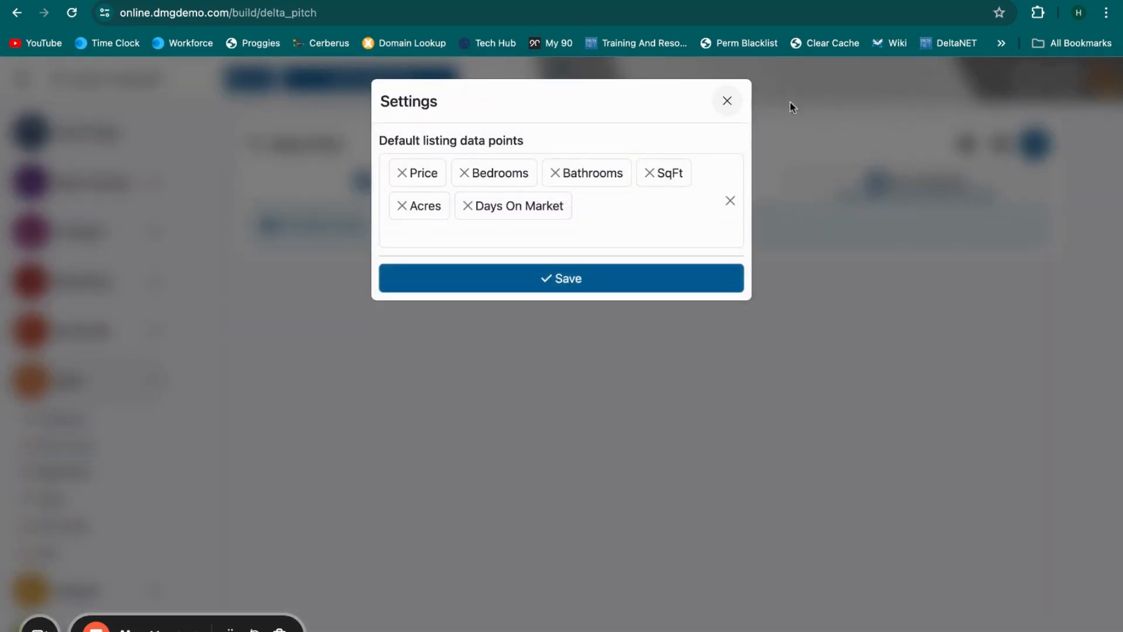
click(727, 102)
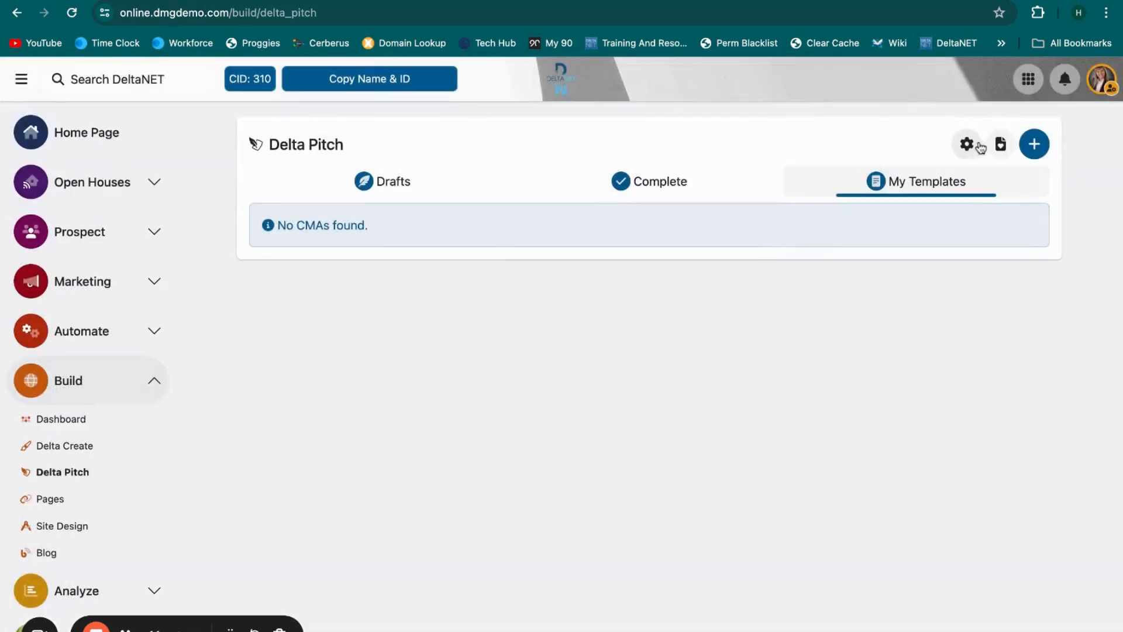
Step: View the Favorite template choices and the Create a CMA form, closing both, and return to the Drafts list
click(1001, 146)
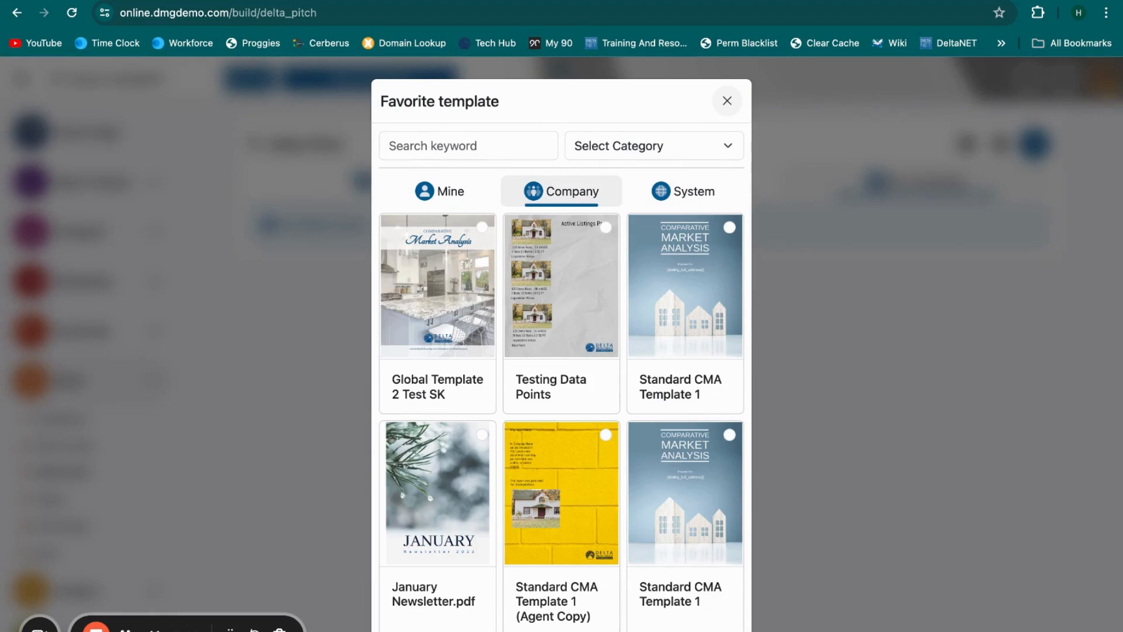
click(726, 101)
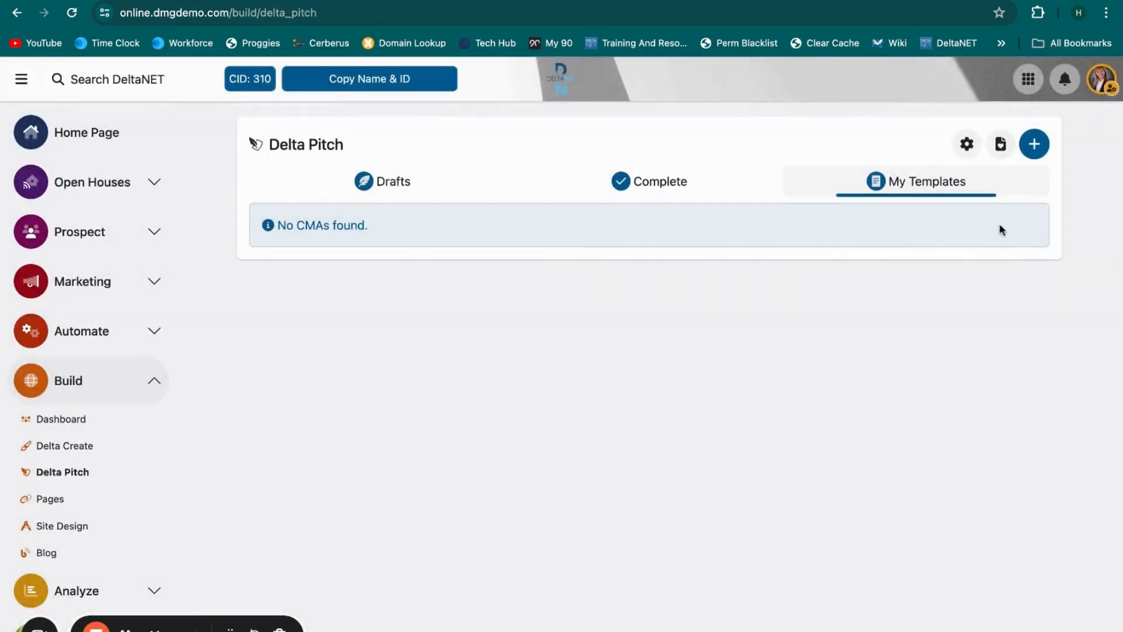
click(1035, 146)
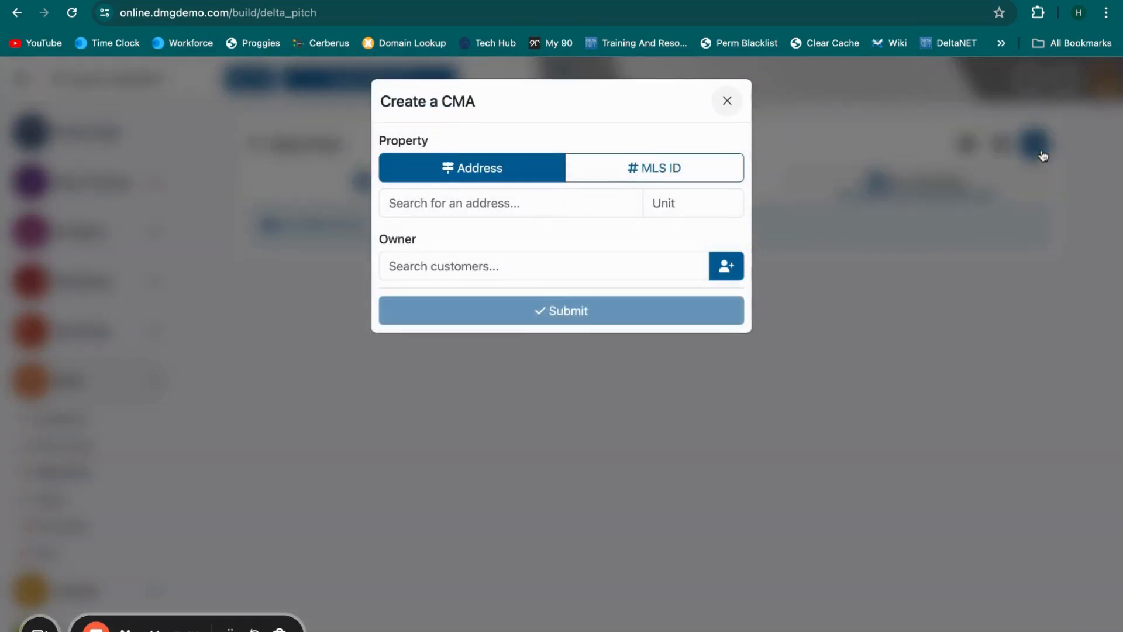
click(727, 101)
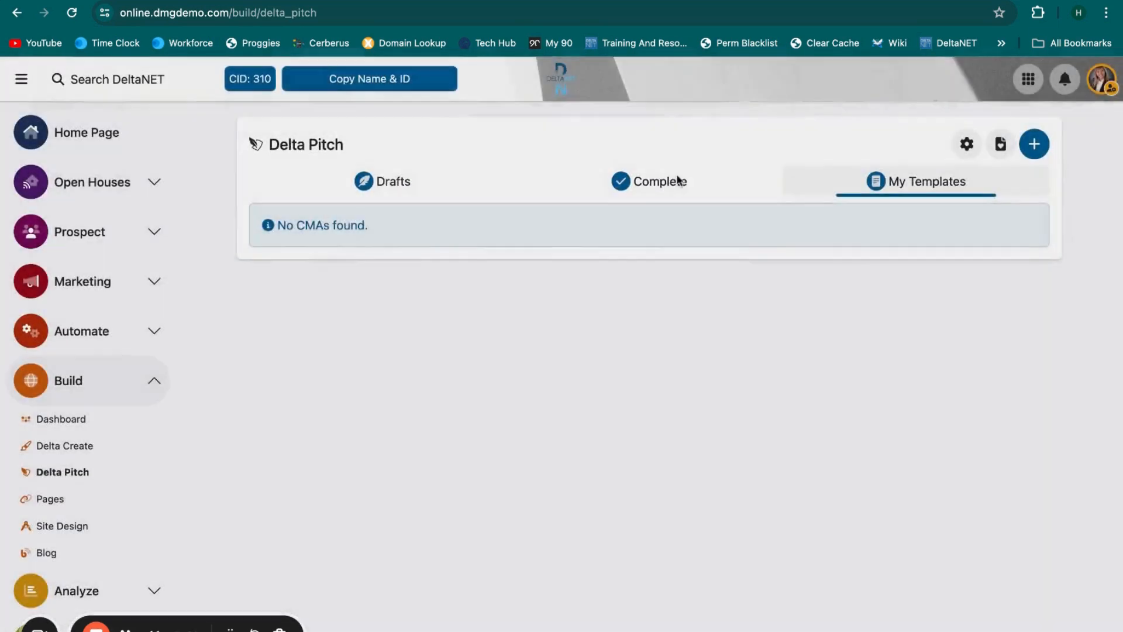
click(383, 181)
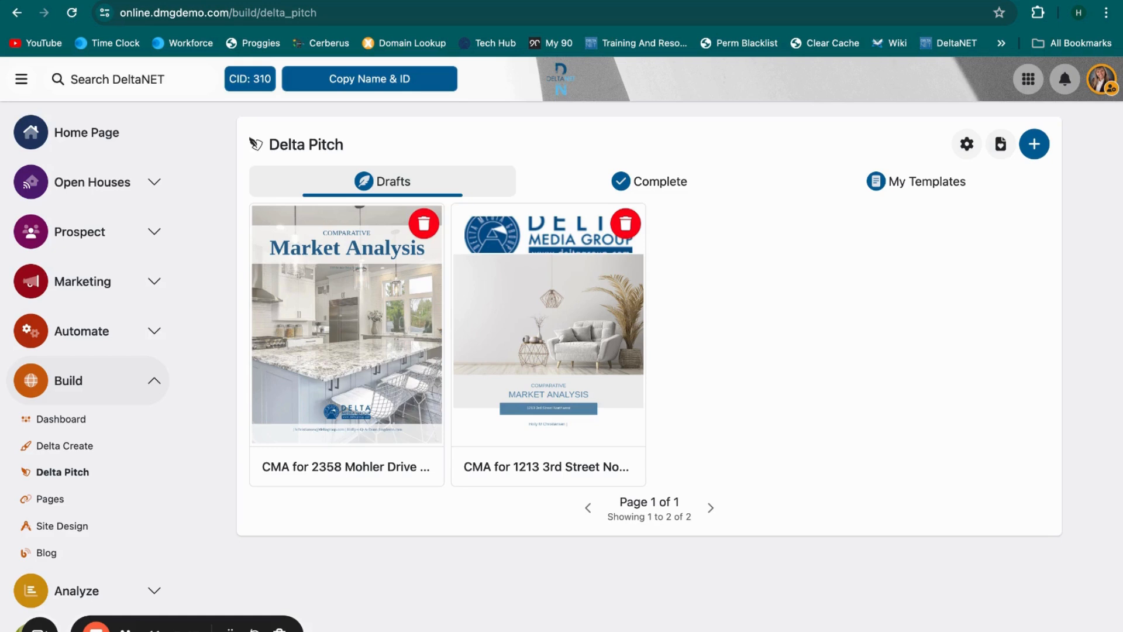